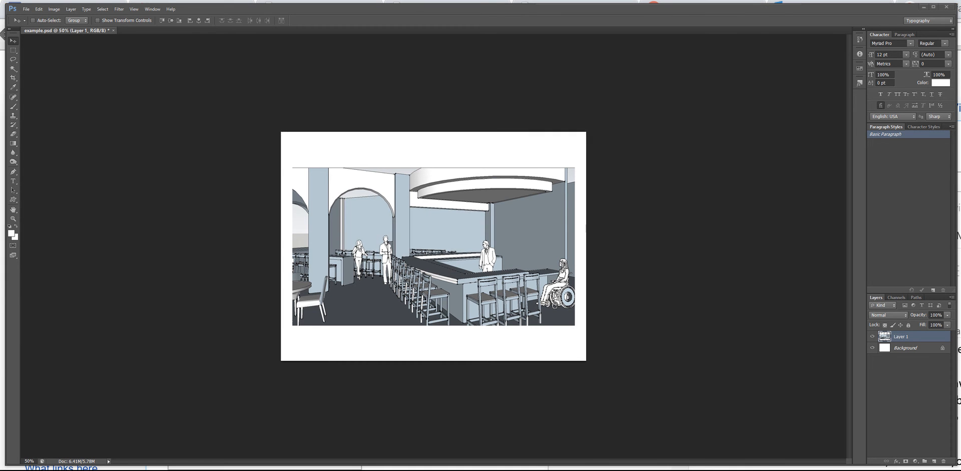
Step: Switch to PowerPoint and copy the left picture of the brown circle-patterned wallpaper on slide 18
key(alt+Tab)
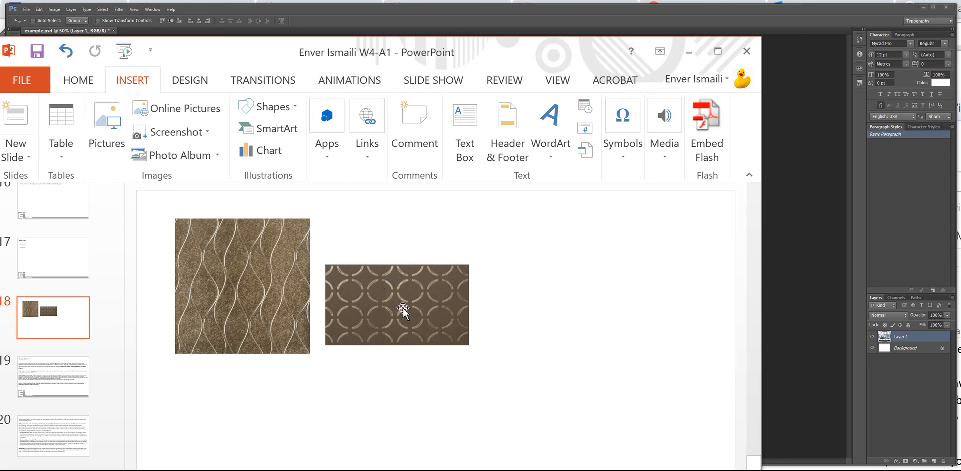
click(342, 282)
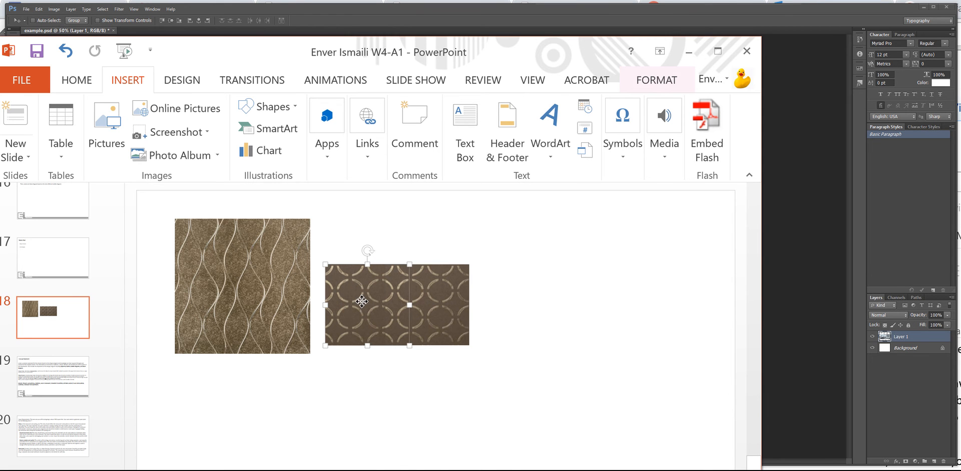
right_click(362, 301)
click(398, 332)
Step: Switch back to Photoshop and paste the copied wallpaper swatch into example.psd as a new layer
click(531, 11)
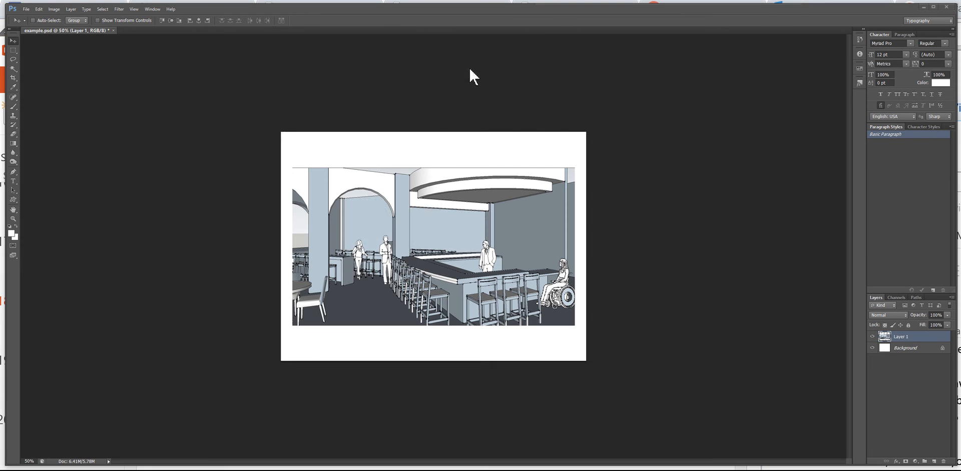
click(40, 9)
click(121, 150)
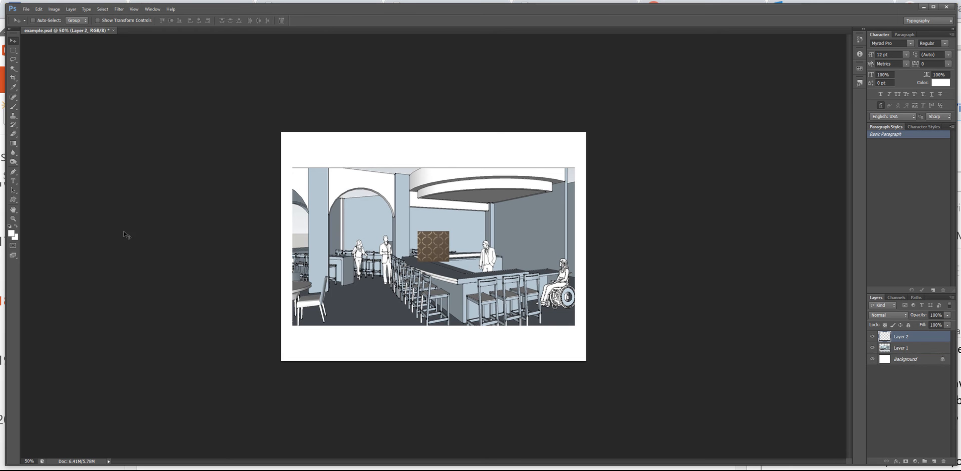
Step: Duplicate the pasted swatch as Layer 2 copy and shift it right, overlapping the original so the circle pattern lines up
click(14, 219)
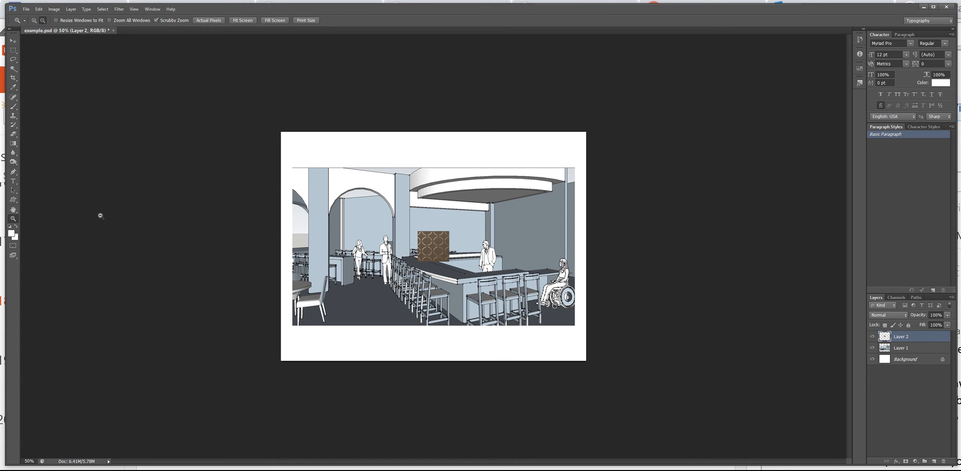
click(34, 20)
click(431, 236)
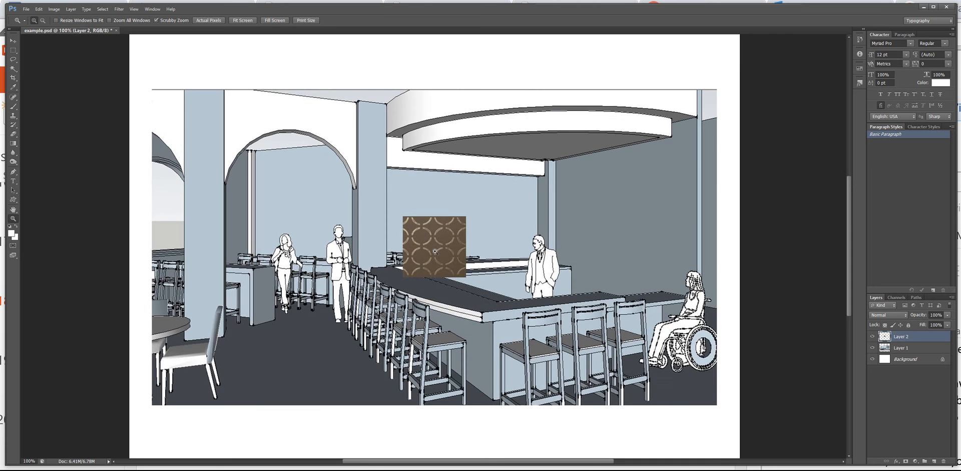
click(435, 251)
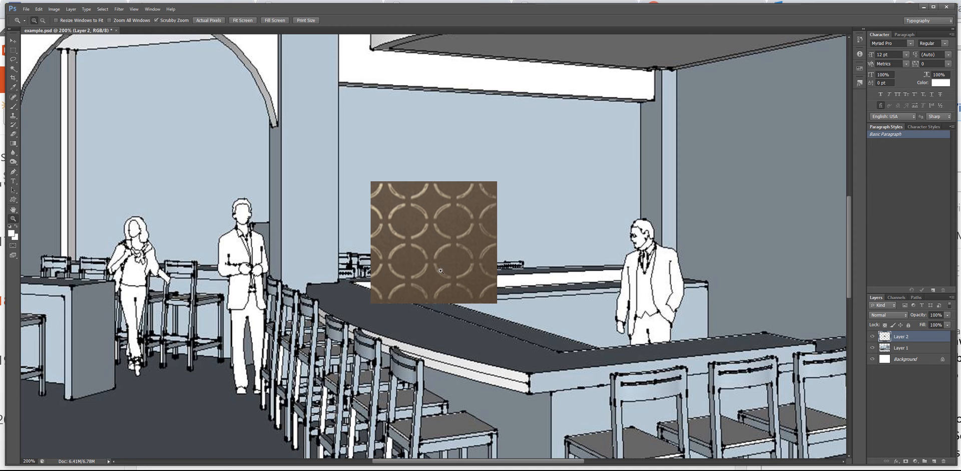
scroll(861, 468, down, 2)
scroll(861, 468, down, 1)
right_click(910, 341)
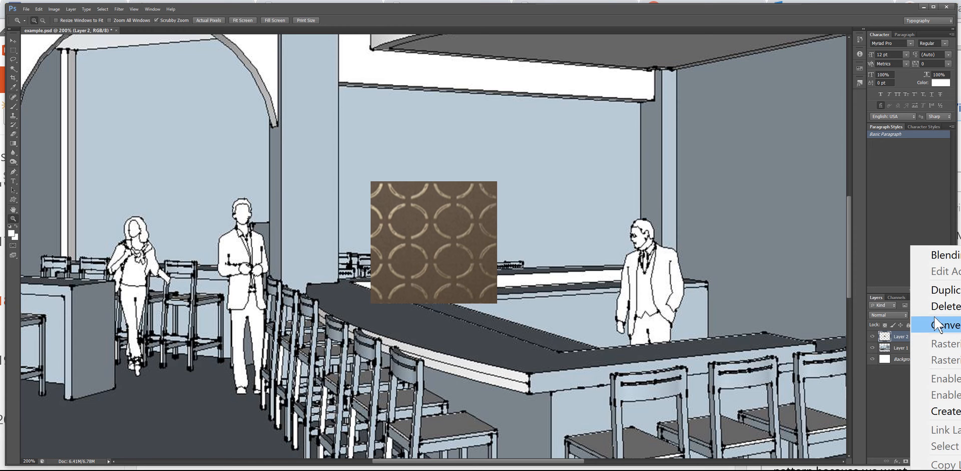
click(939, 291)
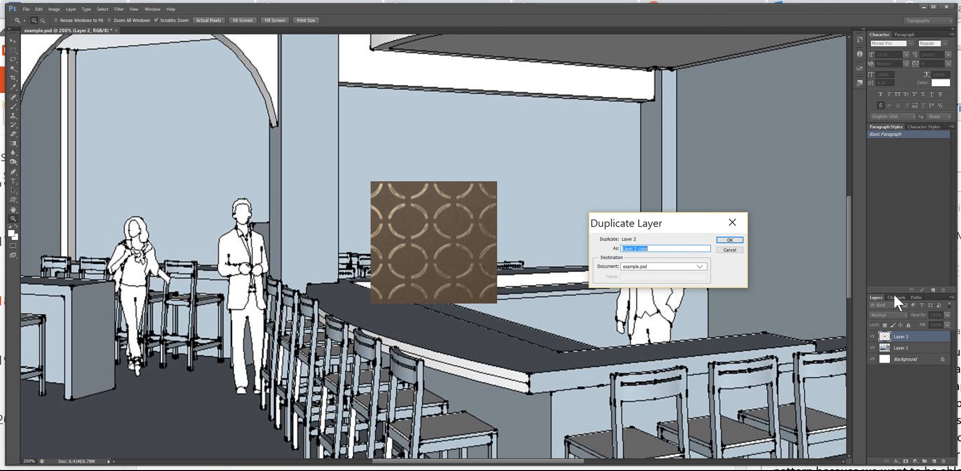
click(727, 240)
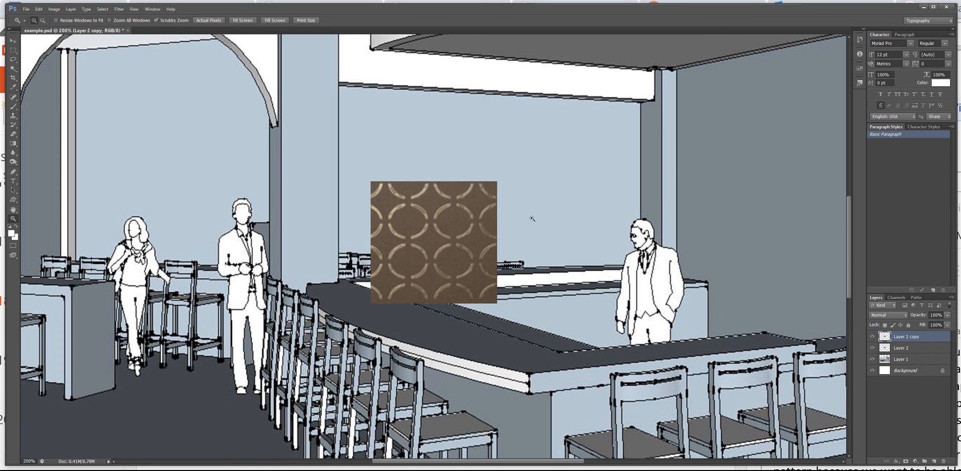
click(13, 41)
drag(449, 237, 566, 239)
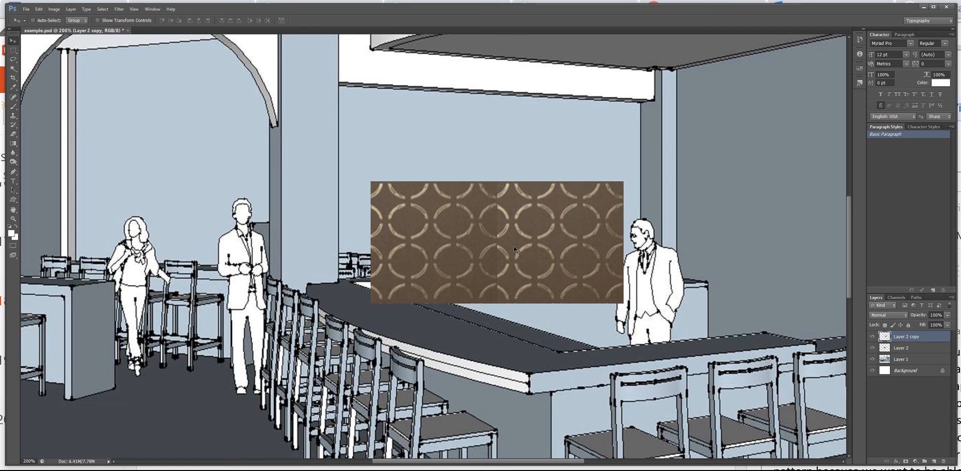
drag(531, 252, 493, 253)
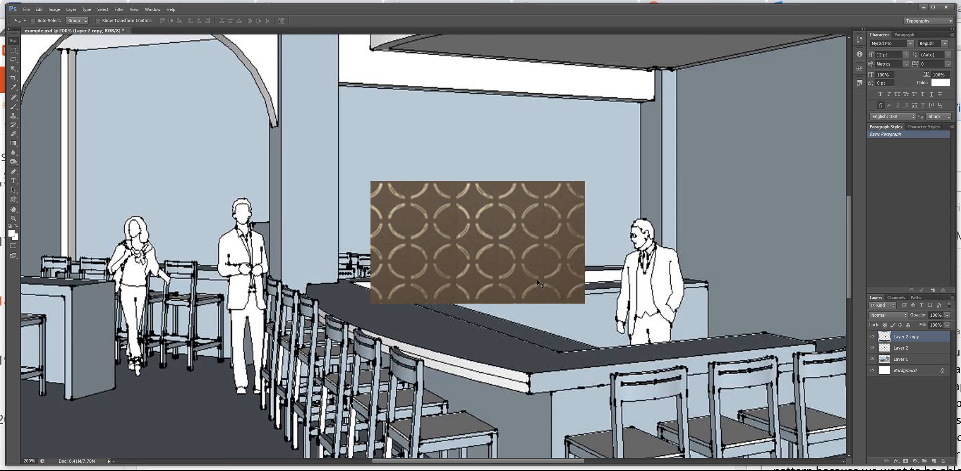
Step: Duplicate Layer 2 copy as Layer 2 copy 2 and move it right to continue the circle pattern as a third tile
right_click(909, 339)
click(936, 295)
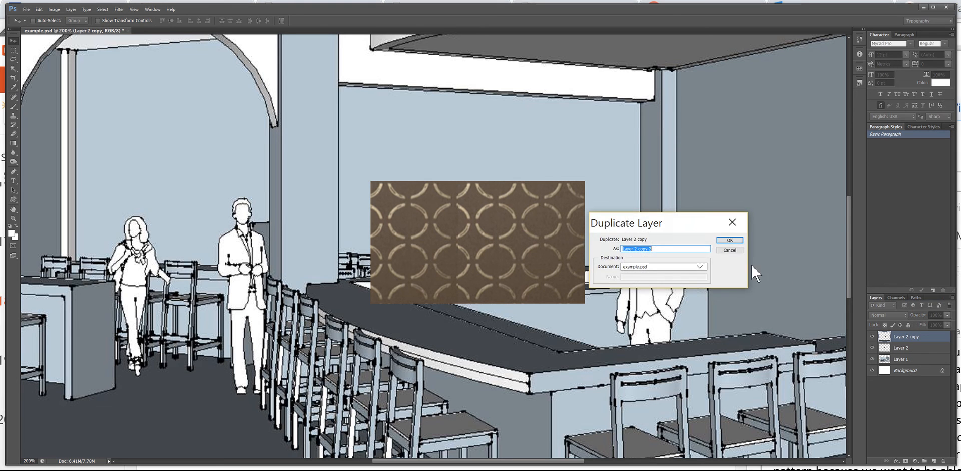
click(730, 239)
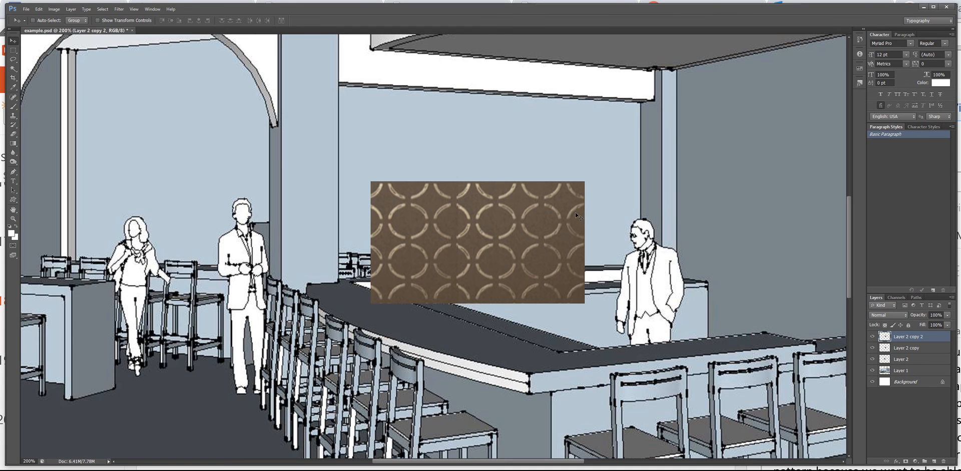
drag(502, 237, 573, 234)
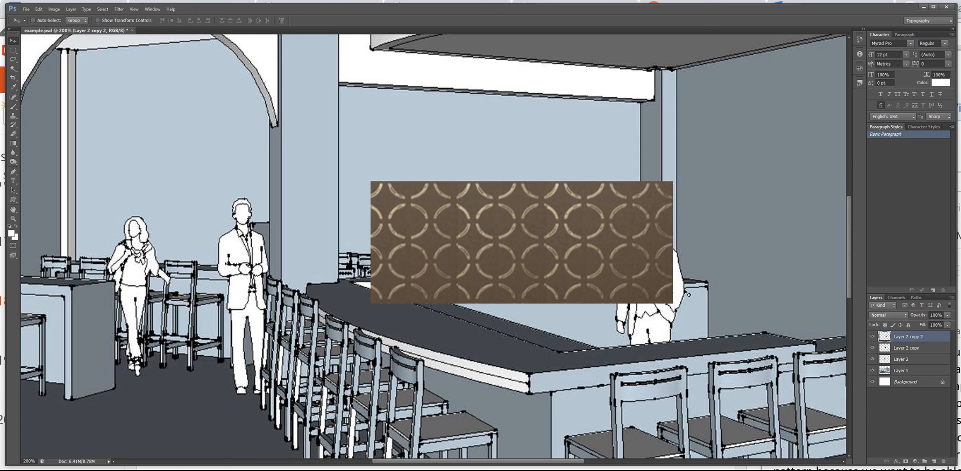
Step: Duplicate Layer 2 copy 2 as Layer 2 copy 3 and align it as the fourth tile of the wallpaper strip
right_click(910, 339)
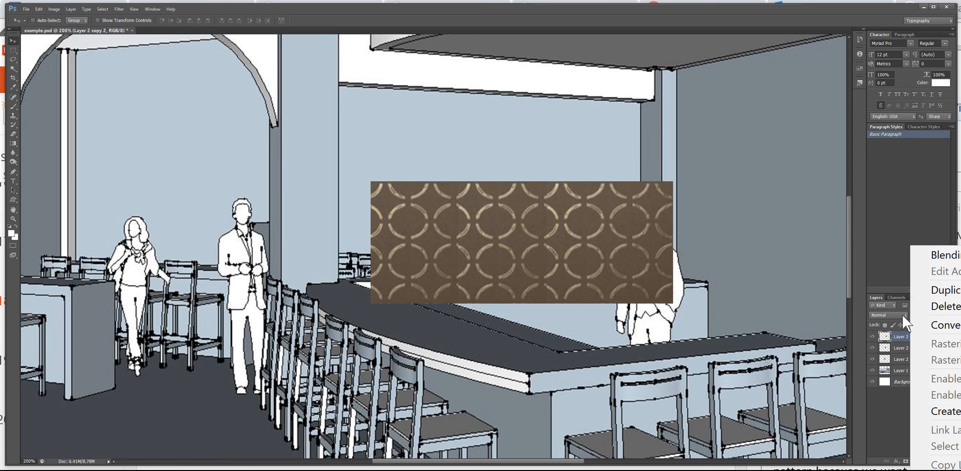
click(941, 287)
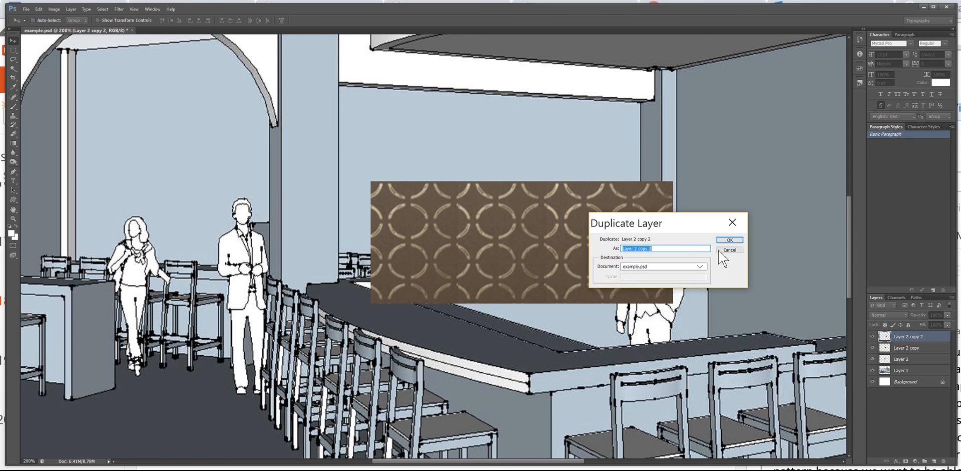
click(730, 240)
drag(616, 238, 694, 243)
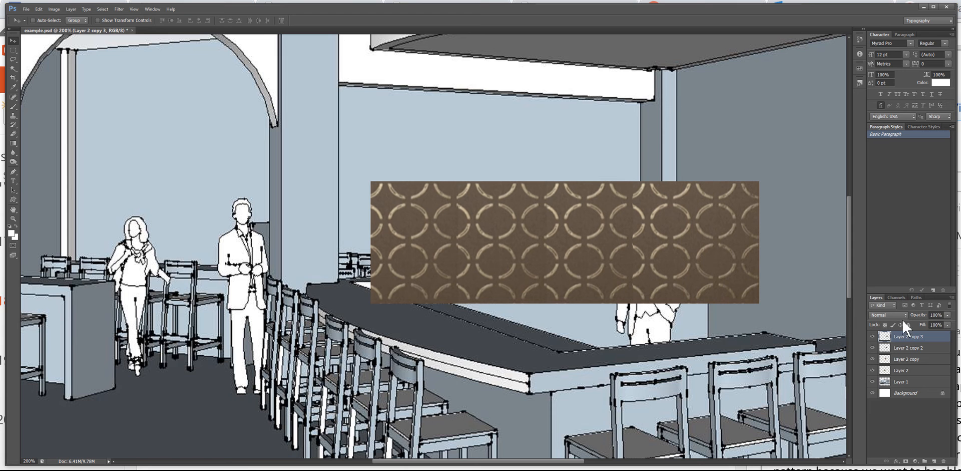
Step: Duplicate Layer 2 copy 3 as Layer 2 copy 4 and shift it right to extend the strip's matching circles
right_click(905, 335)
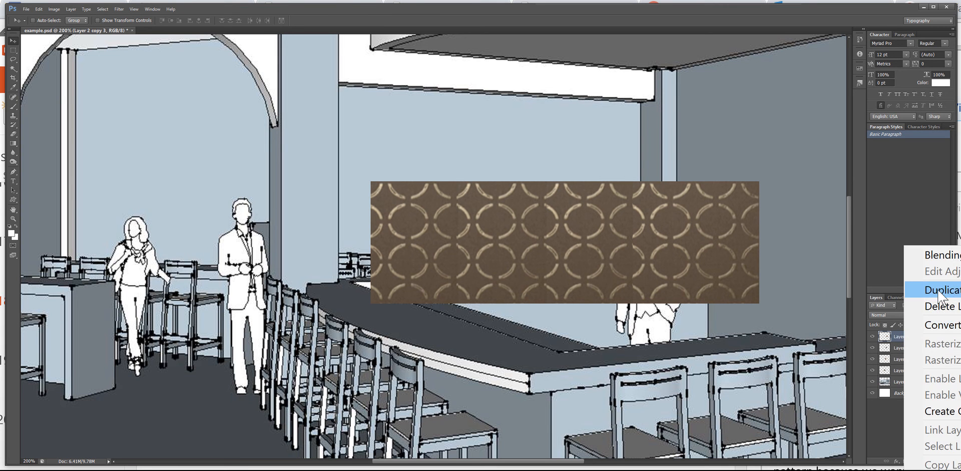
click(938, 290)
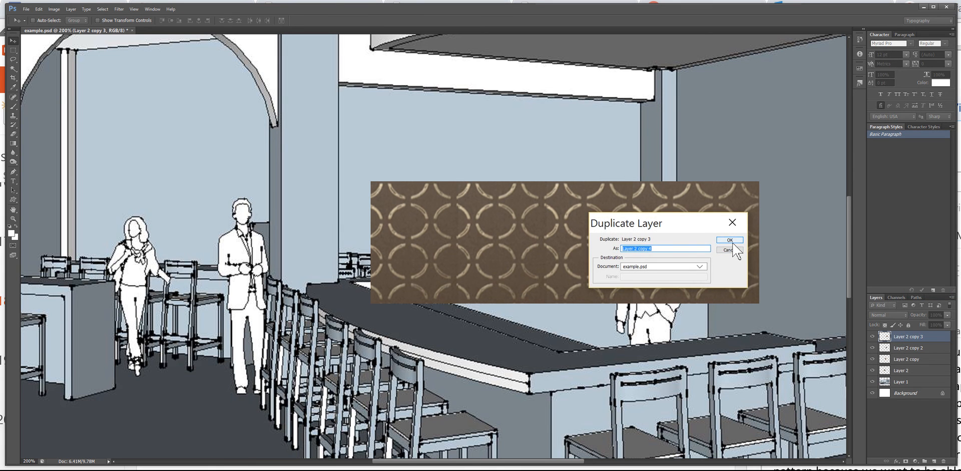
click(732, 241)
drag(696, 246, 727, 248)
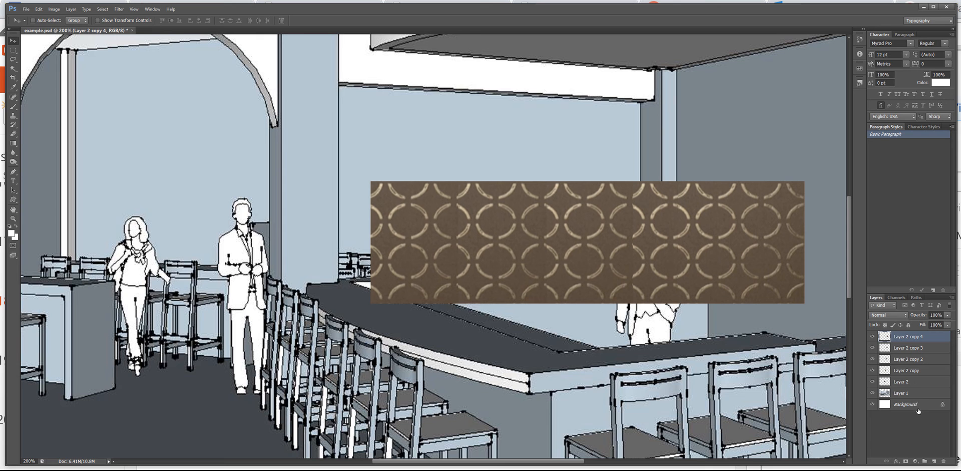
Step: Create a new layer group above the swatch layers and name it wallpaper
click(924, 461)
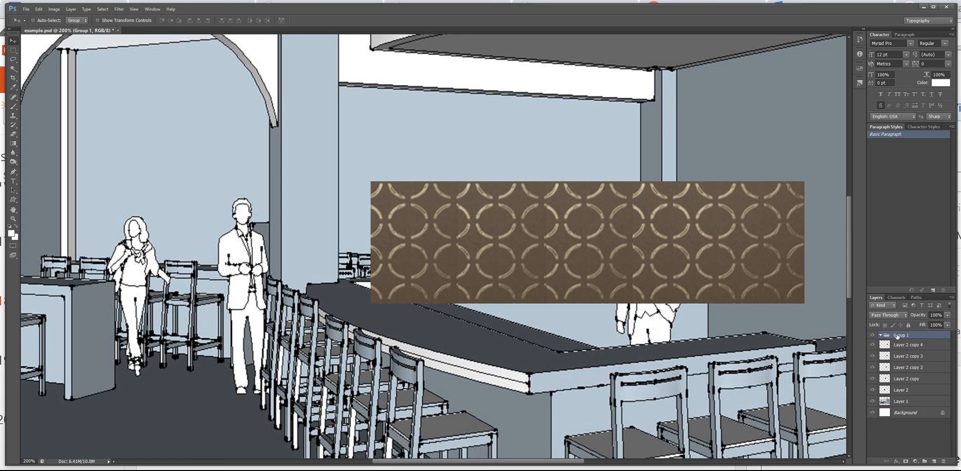
double_click(899, 335)
text(wallpaper)
Step: Move Layer 2 and its four copies into the wallpaper group, collapse it, and toggle the group's visibility off and on
click(911, 345)
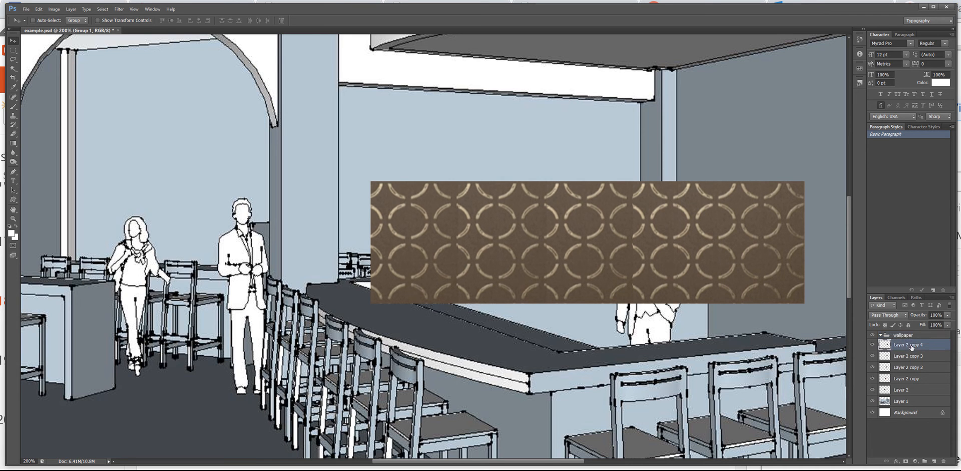
drag(912, 346, 914, 335)
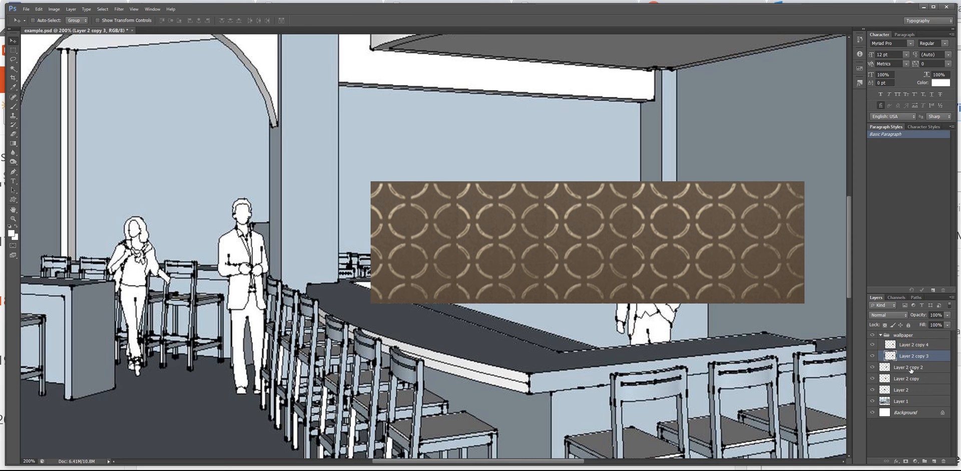
drag(912, 370, 907, 336)
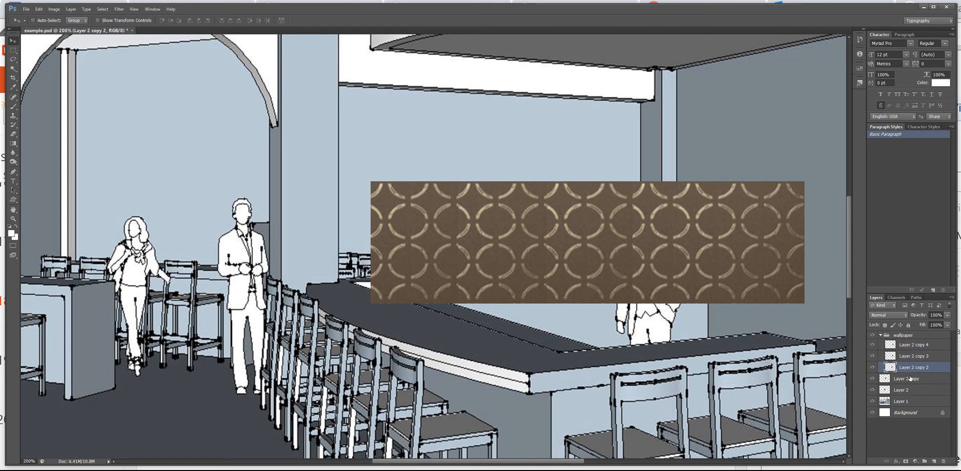
drag(911, 379, 905, 336)
drag(901, 390, 889, 334)
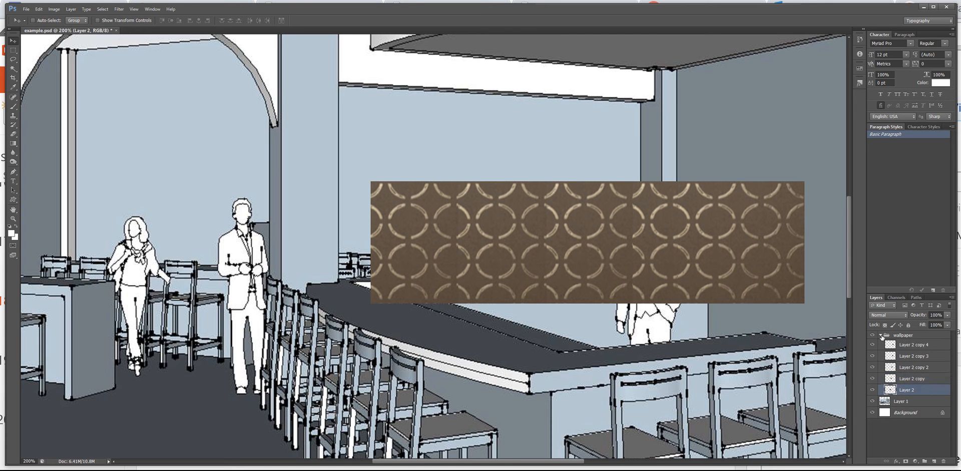
click(881, 335)
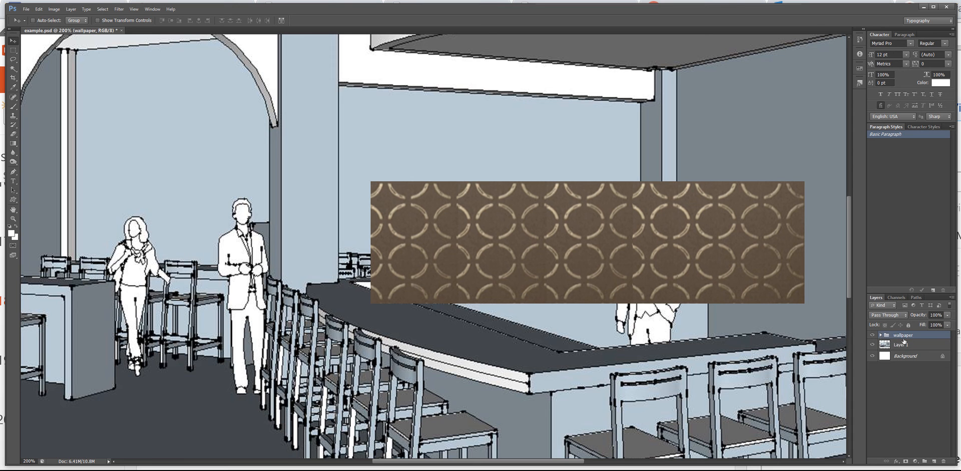
click(873, 335)
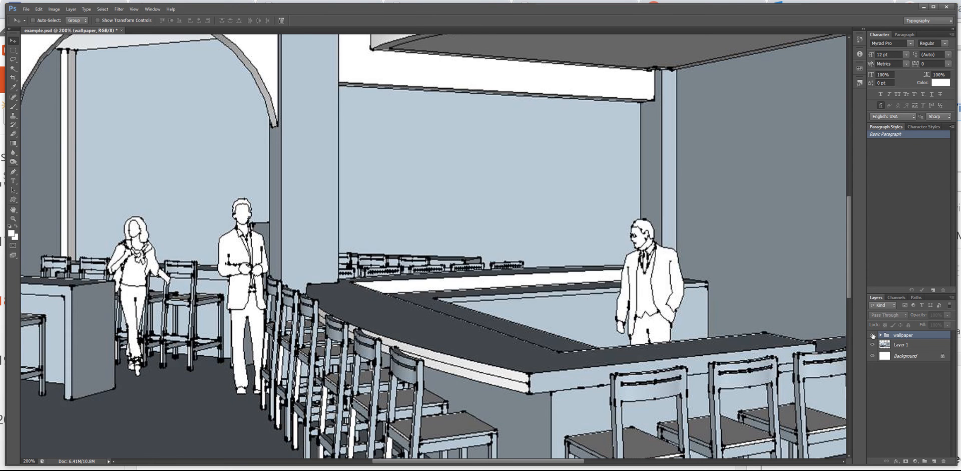
click(872, 335)
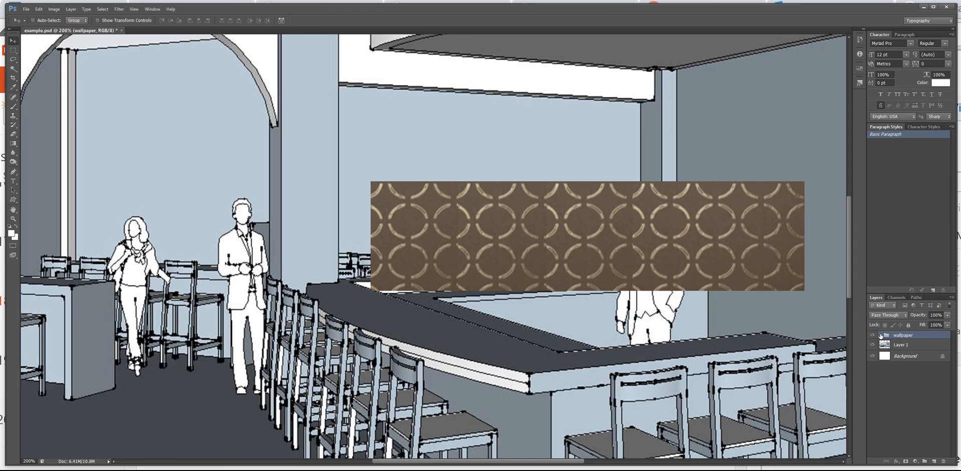
Step: Merge the wallpaper group into a single layer and toggle its visibility off and on to check it
click(881, 335)
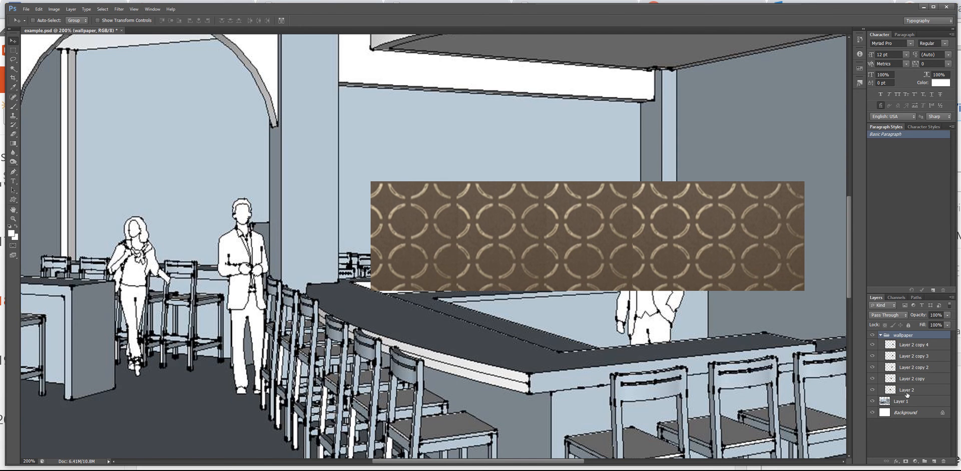
right_click(905, 336)
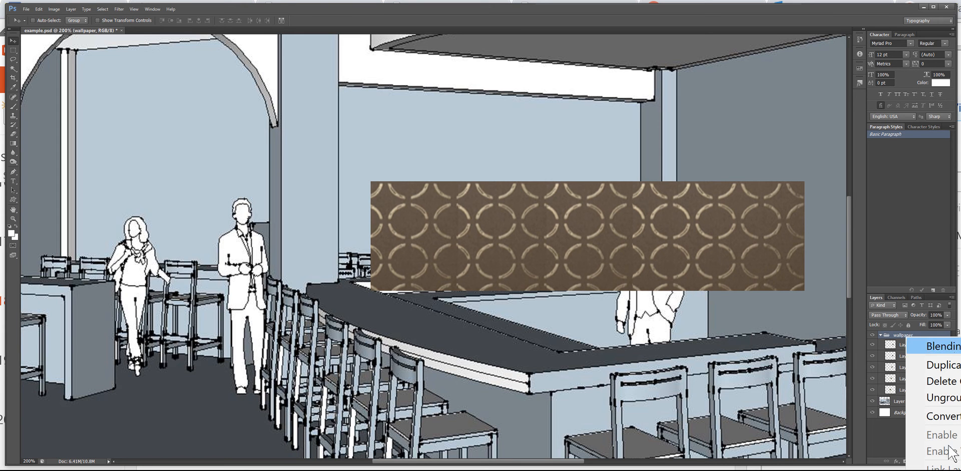
click(937, 470)
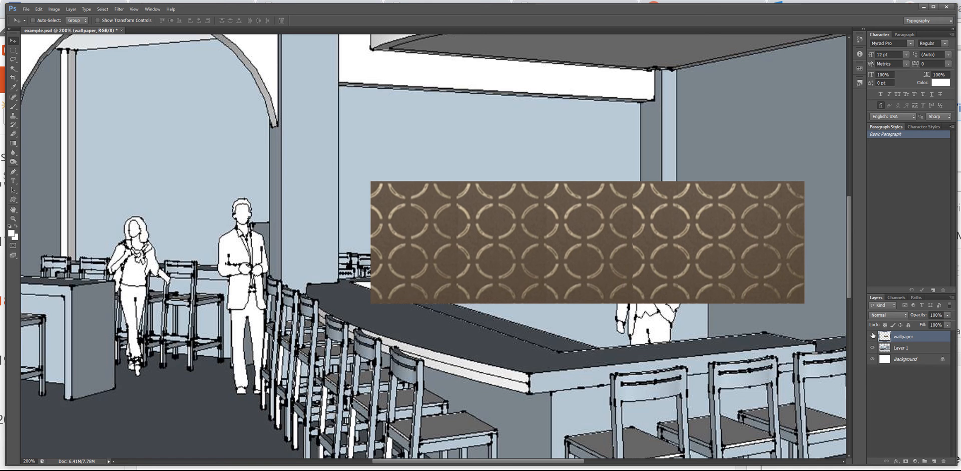
click(874, 336)
click(873, 336)
Step: Duplicate the merged wallpaper layer as wallpaper copy and place it directly below the original strip
right_click(904, 337)
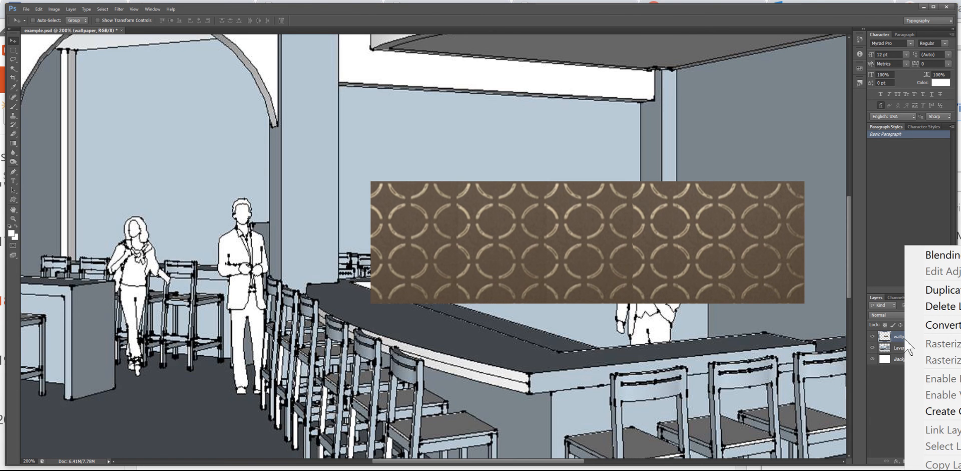
click(944, 290)
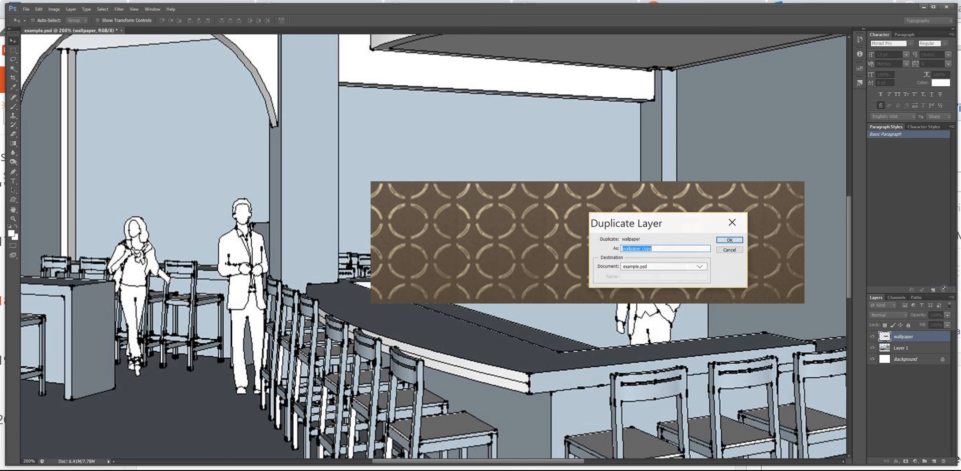
click(732, 243)
drag(732, 243, 731, 368)
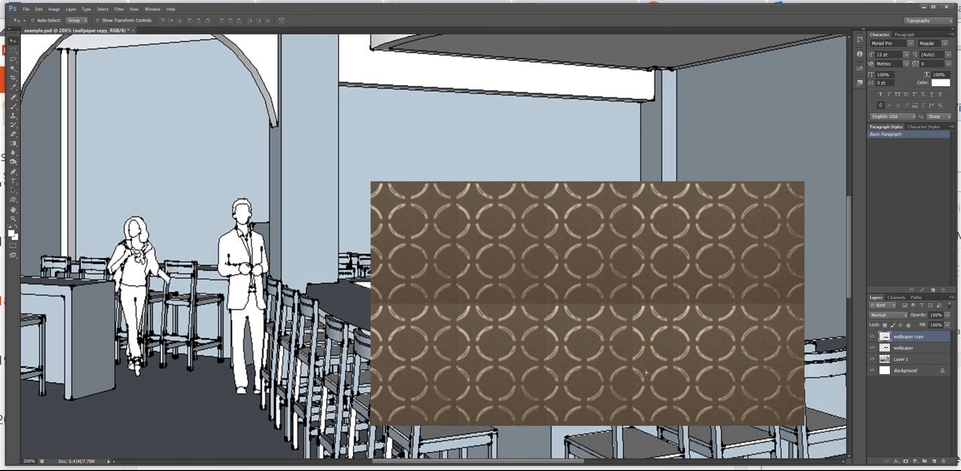
Step: Overlap the wallpaper copy with the strip above so the circles line up, then duplicate it and place the duplicate as a third row below
drag(644, 368, 645, 330)
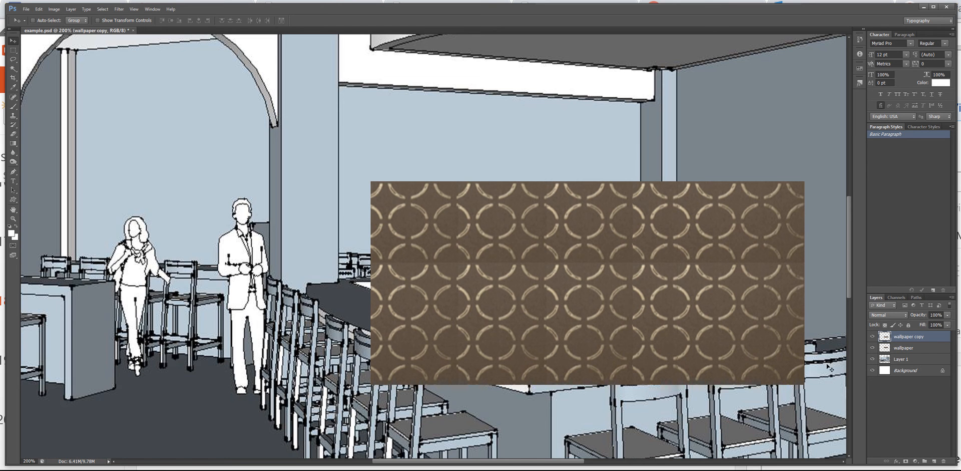
right_click(905, 341)
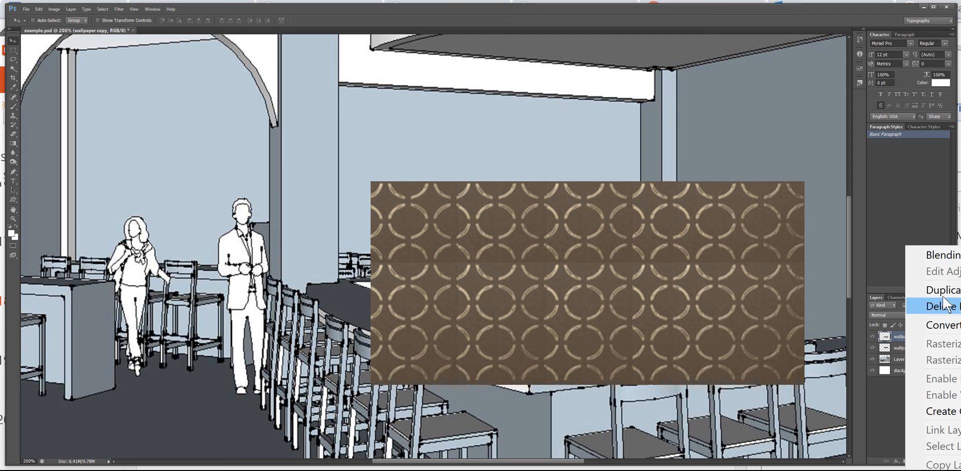
click(909, 288)
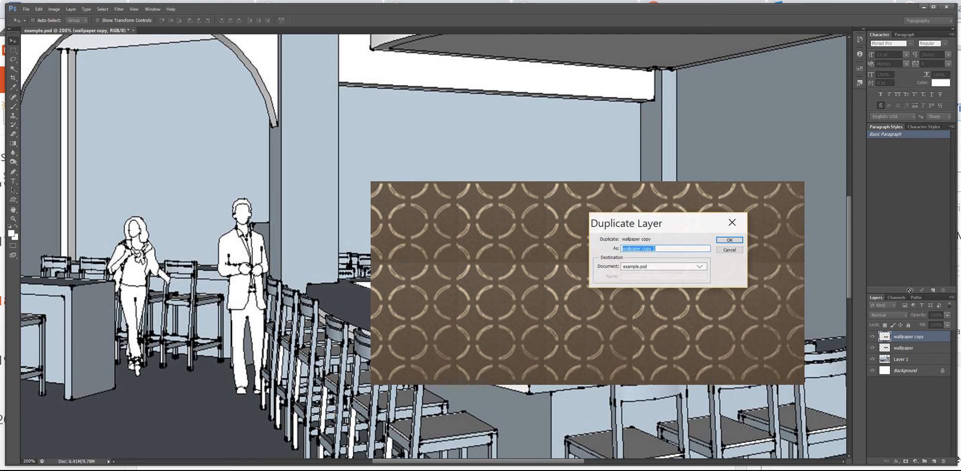
click(729, 240)
drag(636, 315, 634, 346)
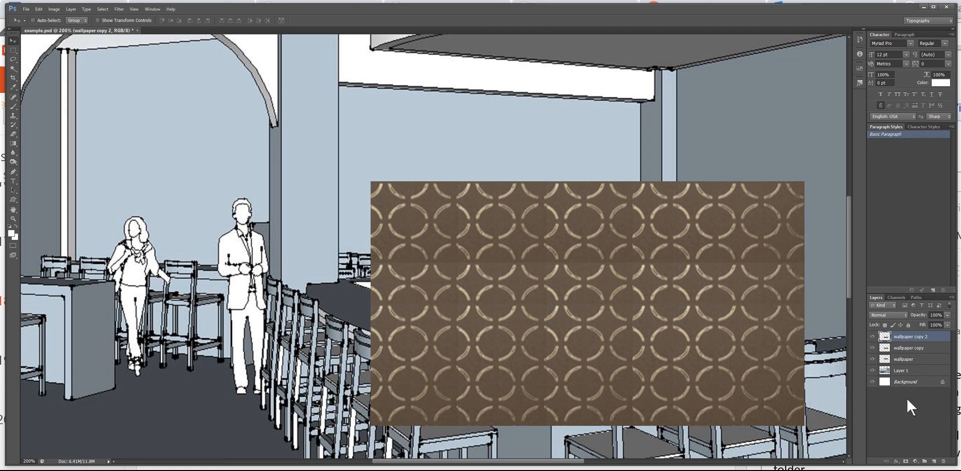
Step: Create a new layer group above the three wallpaper layers and name it wallpaper
click(924, 461)
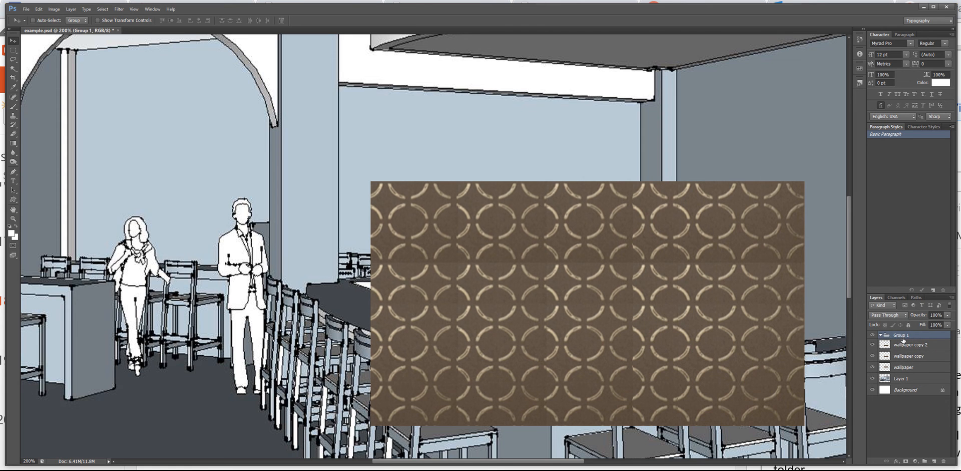
double_click(903, 336)
text(wallpaper)
click(904, 346)
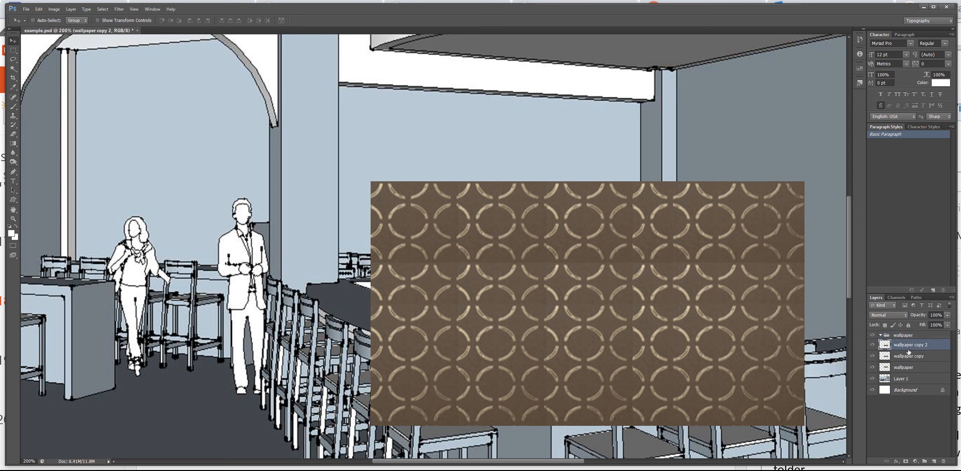
Step: Move the wallpaper layer and its two copies into the wallpaper group, toggle the group's visibility off and on, and collapse it
drag(907, 346, 909, 334)
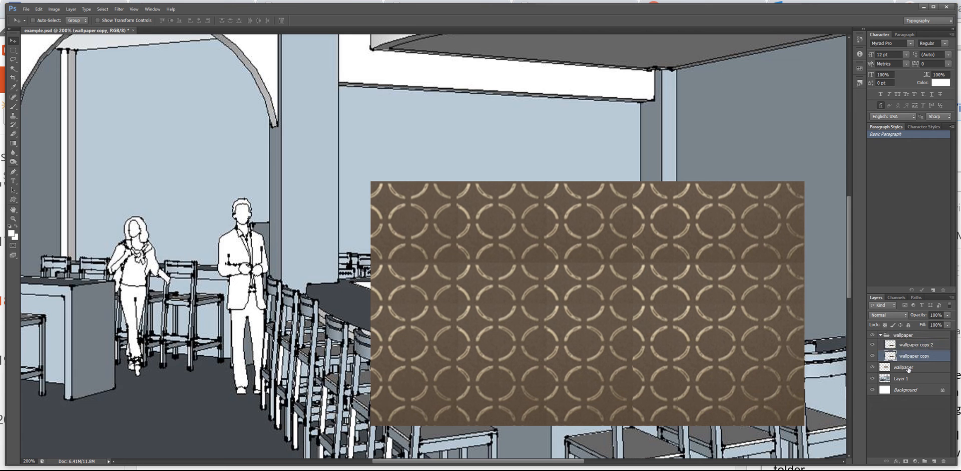
drag(909, 369, 911, 336)
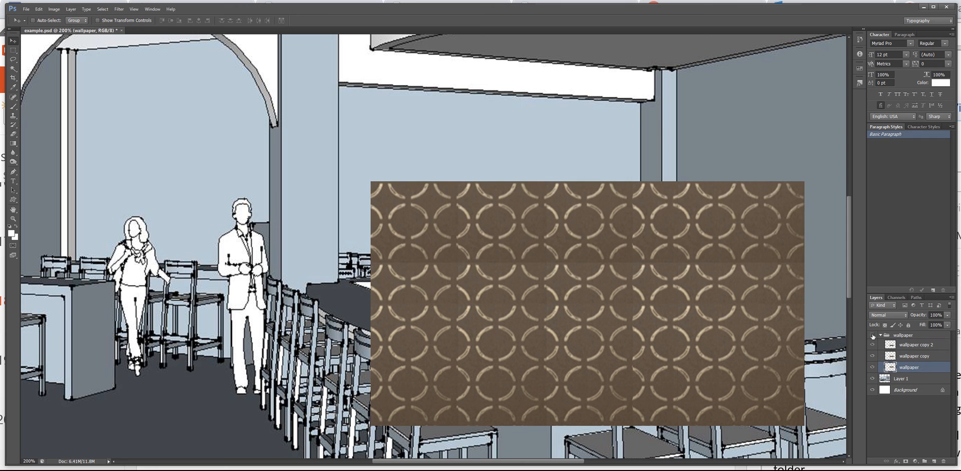
click(873, 335)
click(873, 335)
click(882, 335)
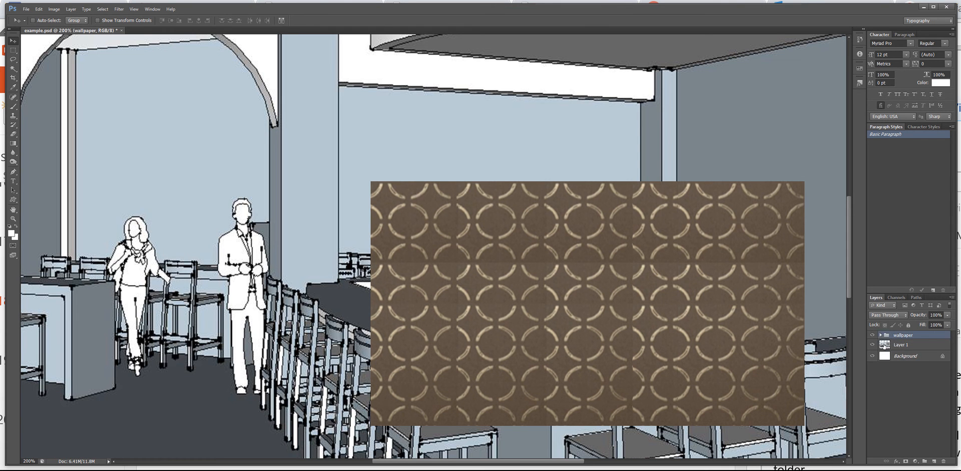
Step: Merge the wallpaper group into a single layer, toggling its visibility off and on before and after to check it
click(873, 336)
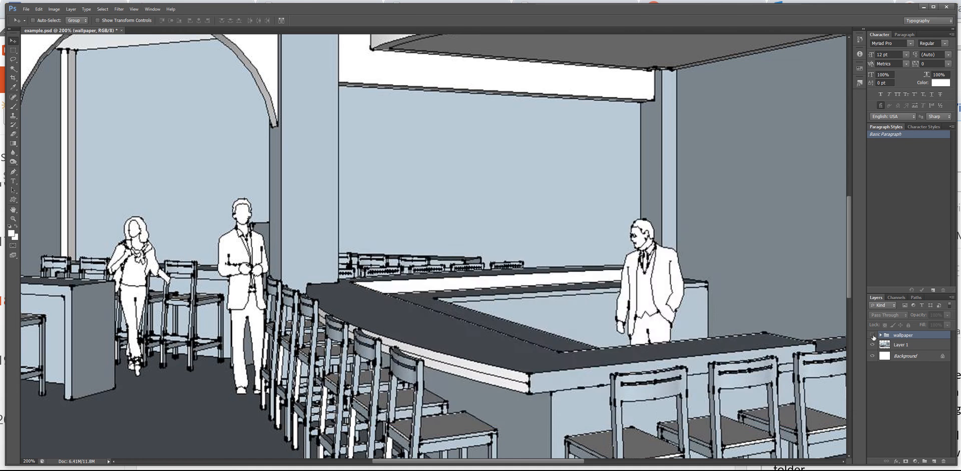
click(873, 336)
right_click(900, 338)
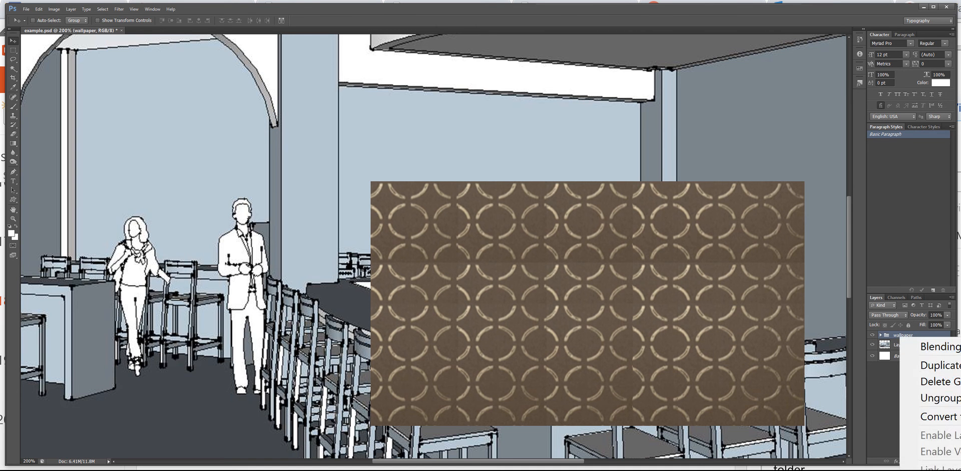
click(935, 470)
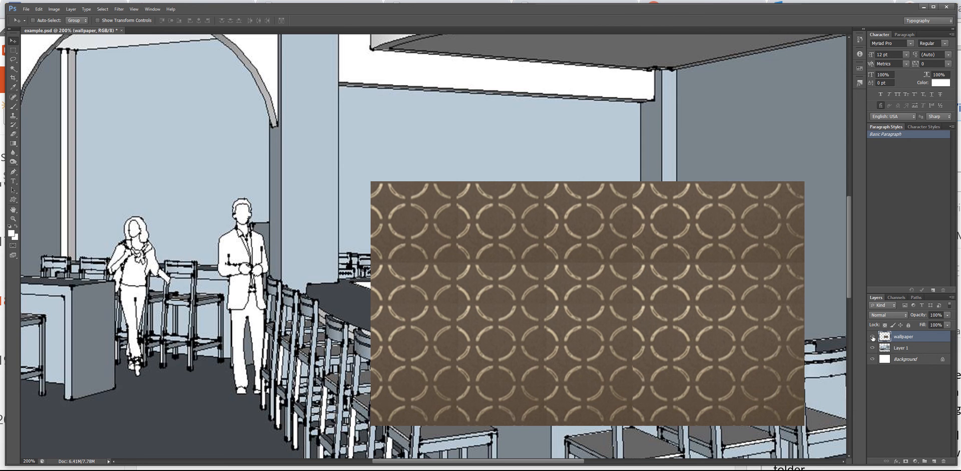
click(872, 336)
click(873, 336)
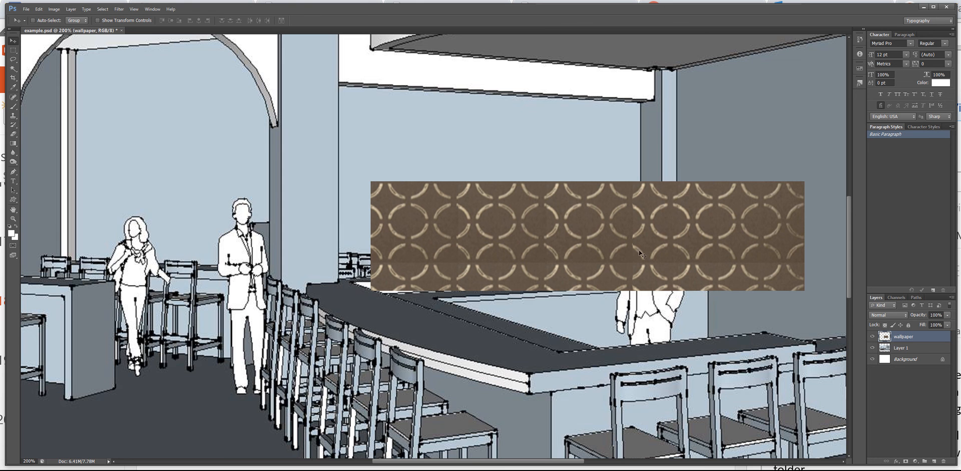
Step: Move the merged wallpaper over the arched wall behind the standing couple and scale it to 57.17% width and 52.31% height
drag(640, 254, 400, 156)
drag(405, 225, 307, 173)
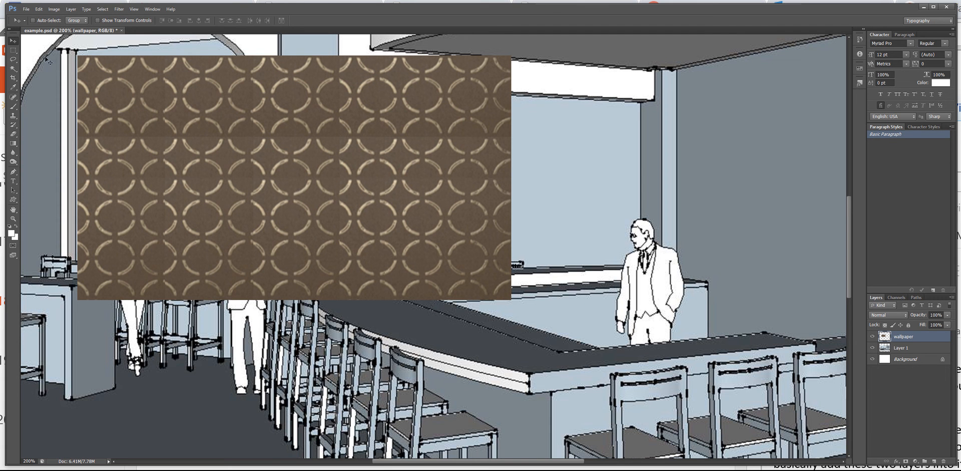
click(38, 9)
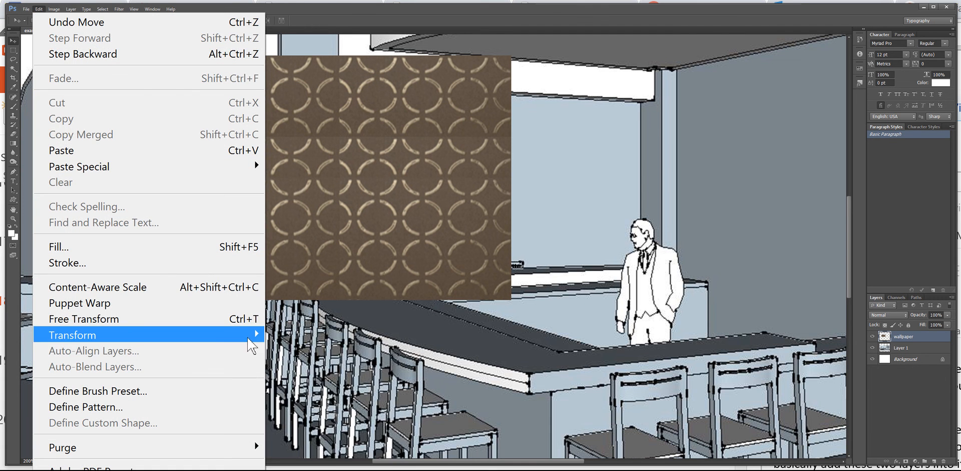
click(299, 364)
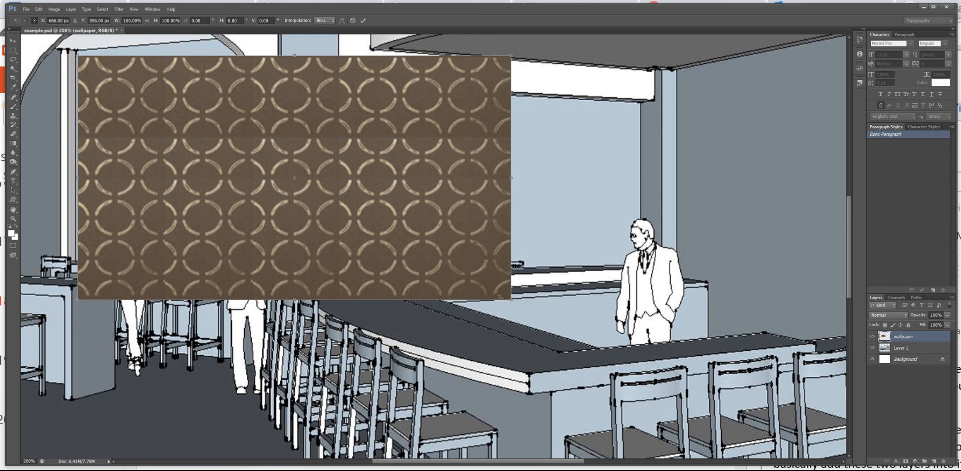
drag(499, 296, 323, 181)
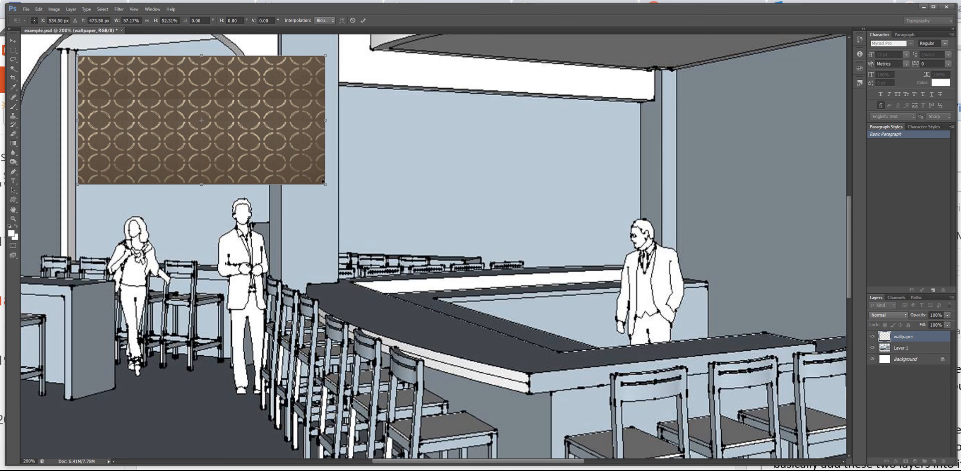
drag(216, 104, 218, 127)
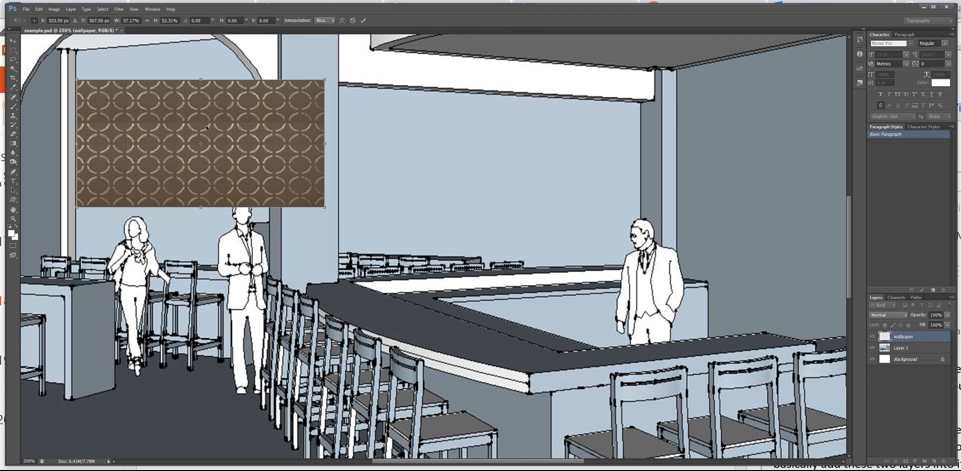
click(13, 40)
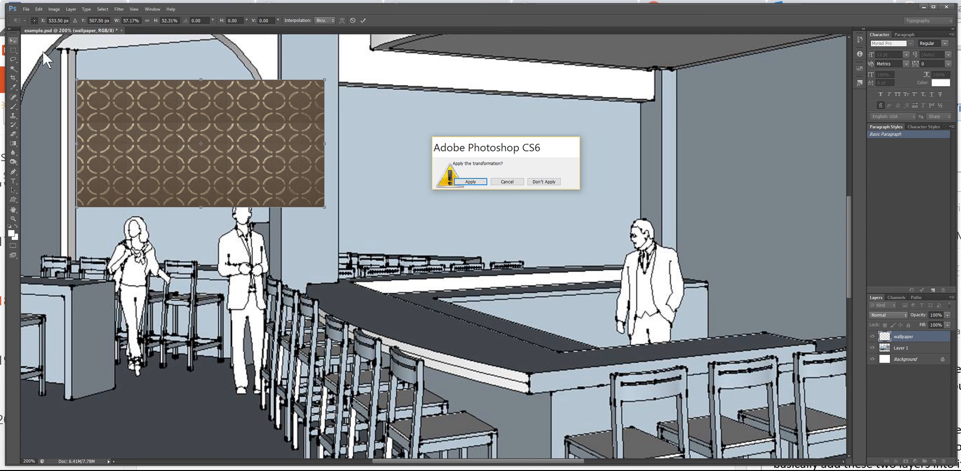
click(470, 182)
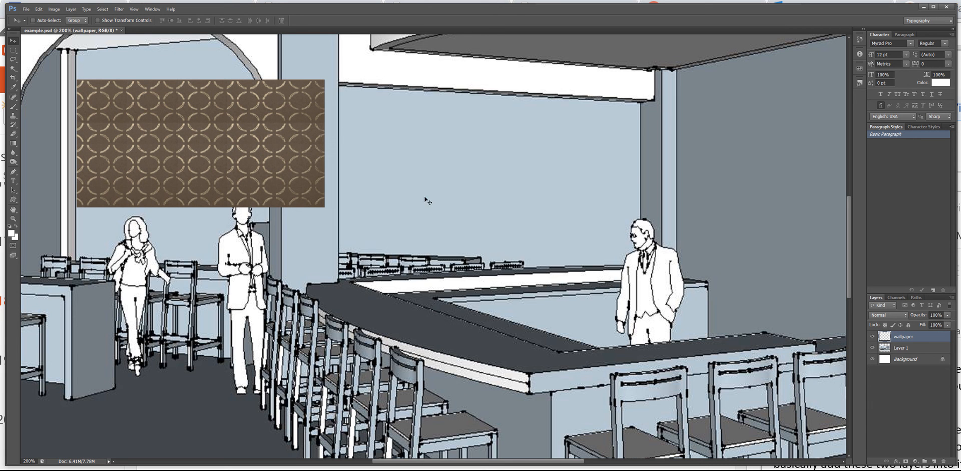
Step: Duplicate the scaled wallpaper layer and align the duplicate along the original's right edge to continue the circle pattern
right_click(215, 121)
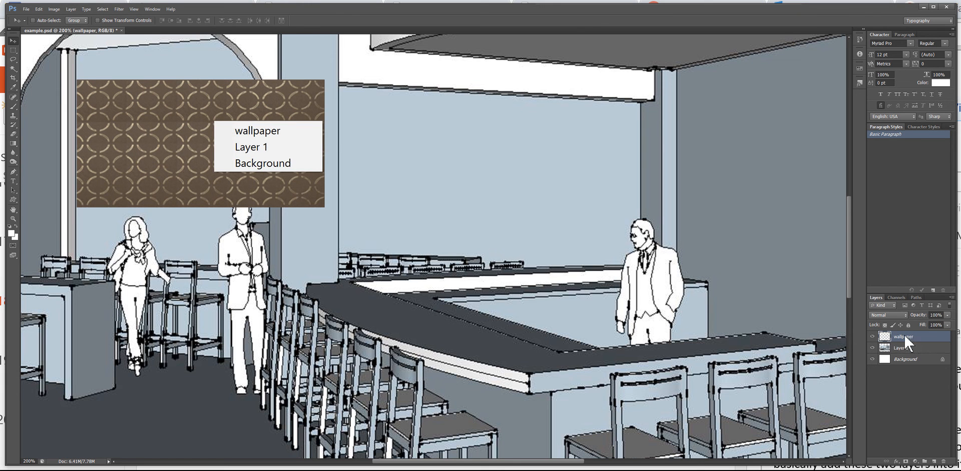
right_click(904, 334)
click(934, 286)
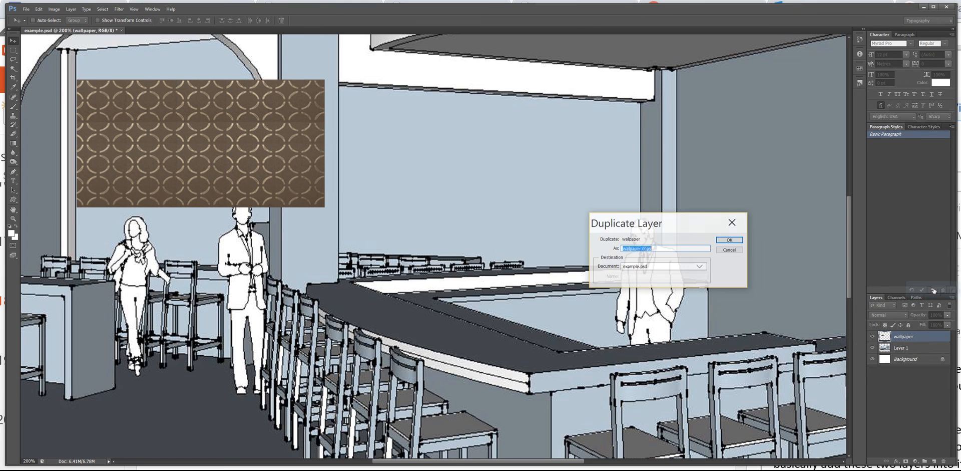
click(730, 240)
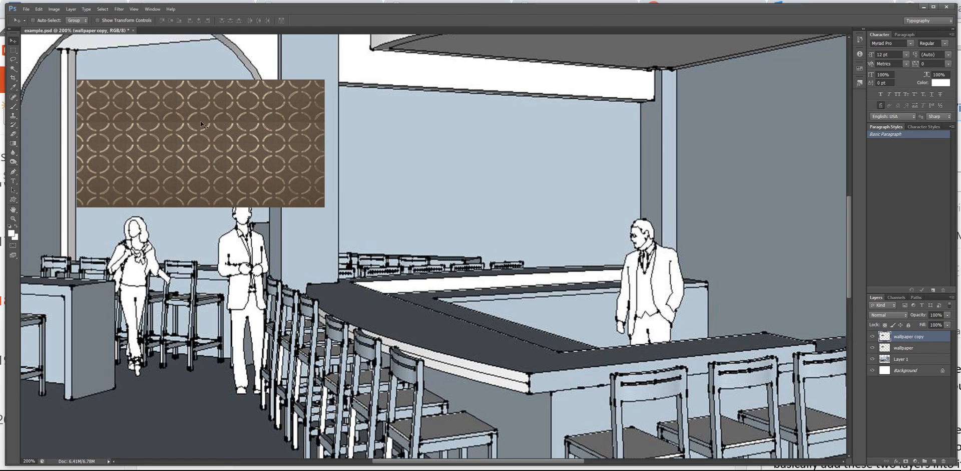
drag(202, 125, 352, 140)
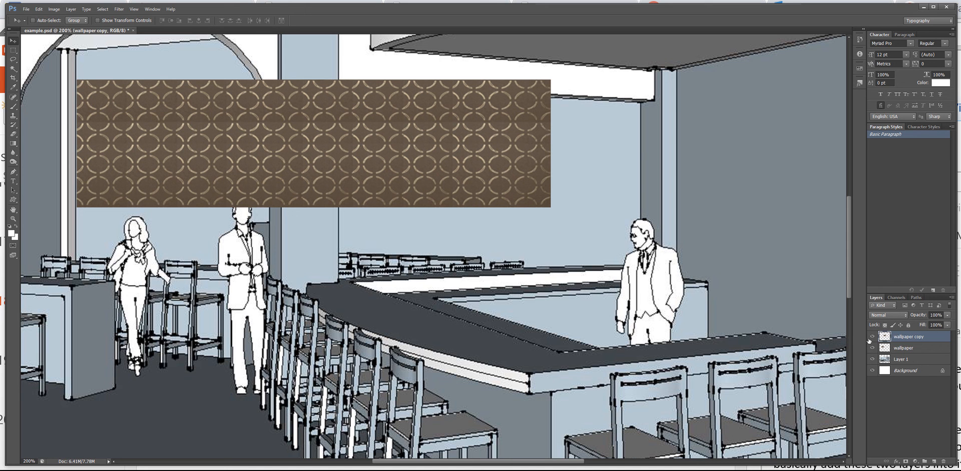
Step: Duplicate the wallpaper copy, place the duplicate directly below the original wallpaper, and nudge it vertically until the circle rows line up
right_click(904, 338)
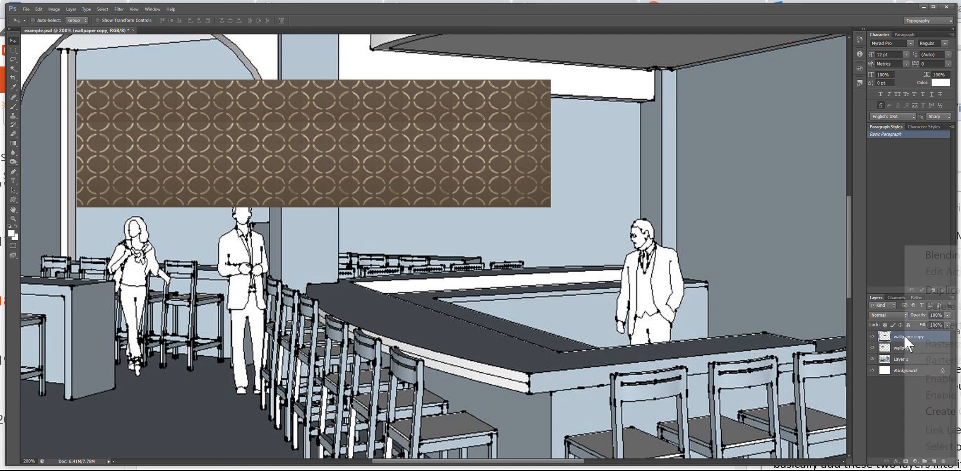
click(919, 288)
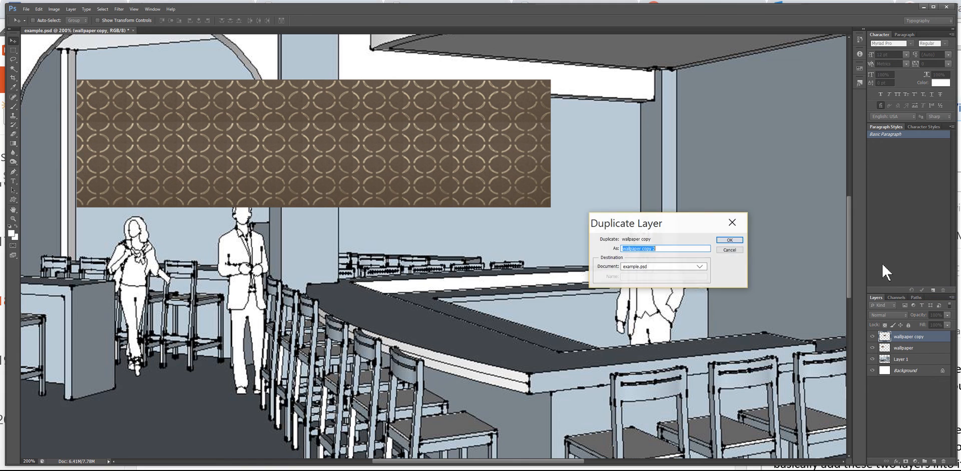
click(729, 240)
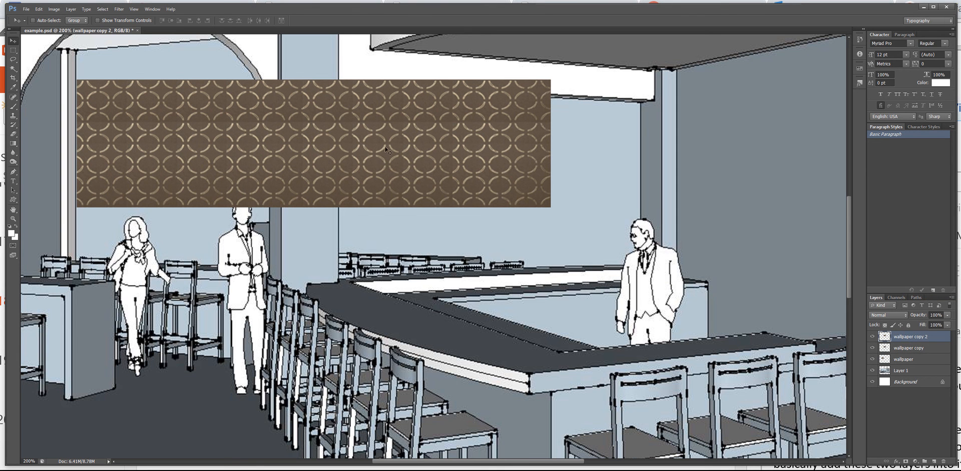
drag(361, 144, 158, 256)
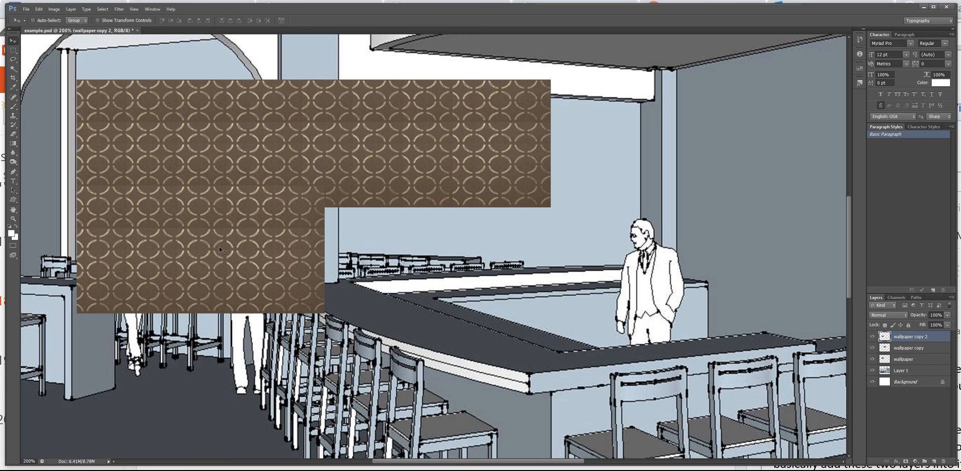
key(Down)
key(Down)
key(Down)
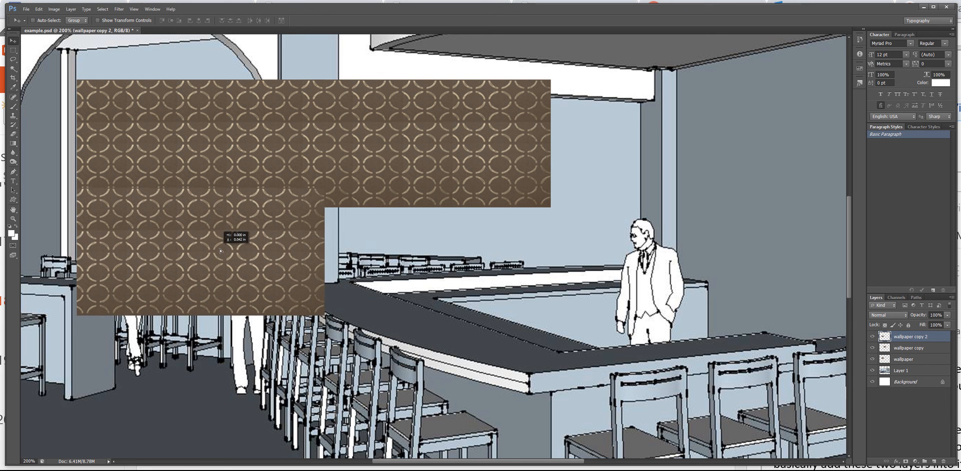
key(Up)
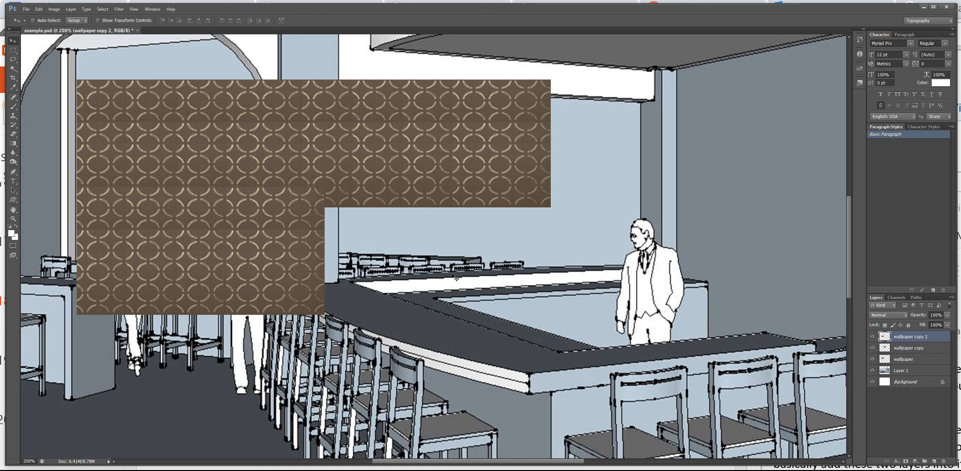
Step: Duplicate the lower wallpaper piece and align the duplicate in the empty lower-right corner to complete the rectangular pattern
right_click(927, 339)
click(949, 289)
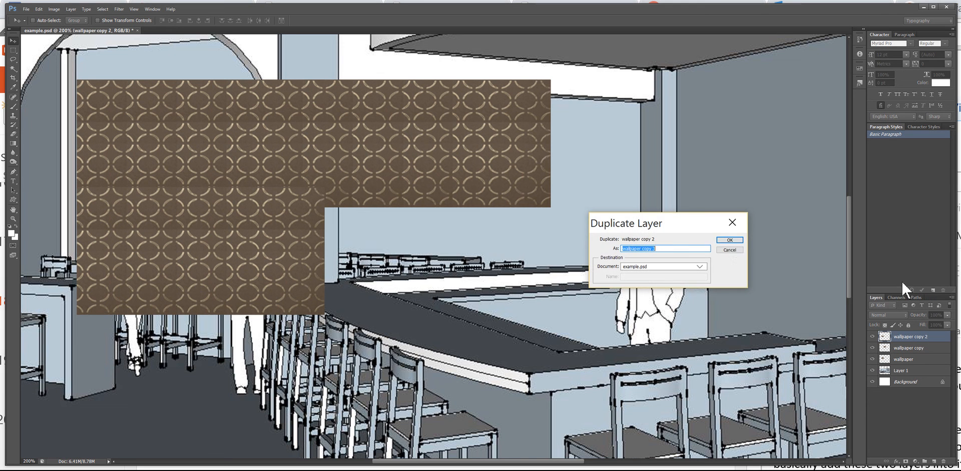
click(730, 239)
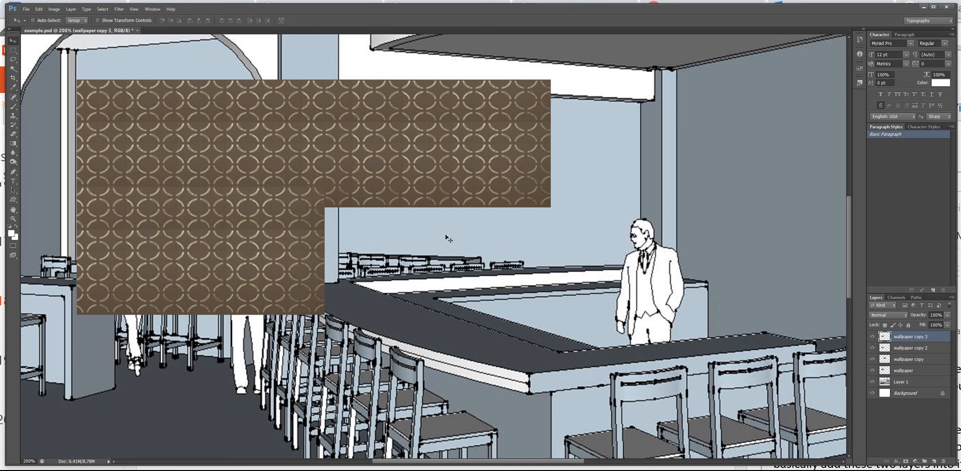
drag(258, 232, 508, 210)
drag(441, 226, 376, 234)
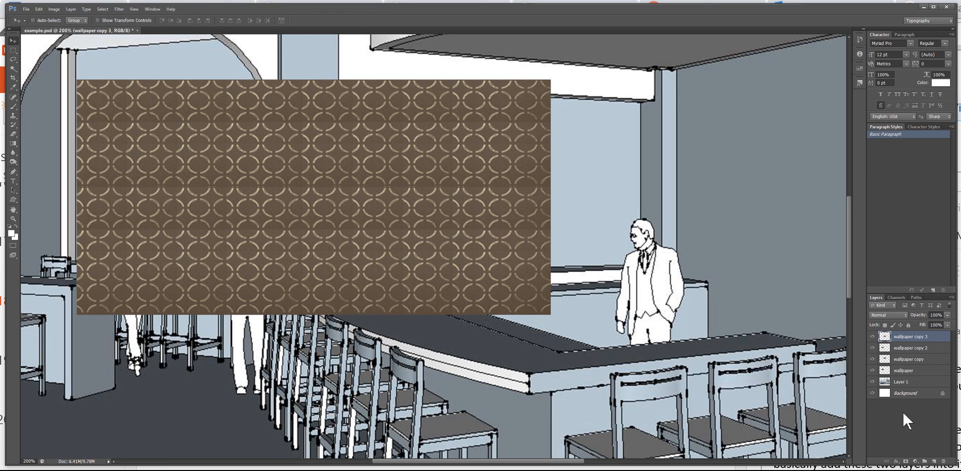
Step: Create a new layer group and move all four wallpaper layers into it
click(925, 460)
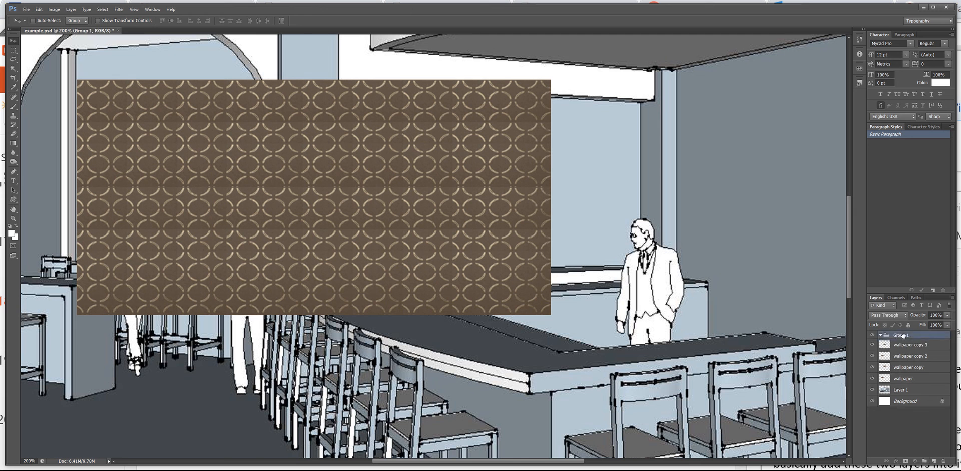
mouse_move(906, 344)
mouse_down()
mouse_move(905, 358)
mouse_move(909, 332)
mouse_up()
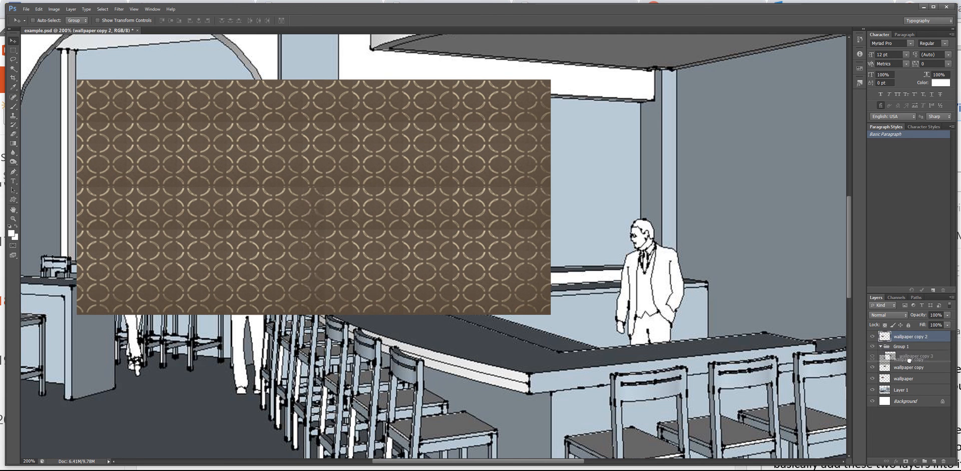
click(908, 368)
mouse_move(904, 339)
mouse_down()
mouse_move(904, 370)
mouse_move(902, 335)
mouse_up()
drag(903, 380, 906, 343)
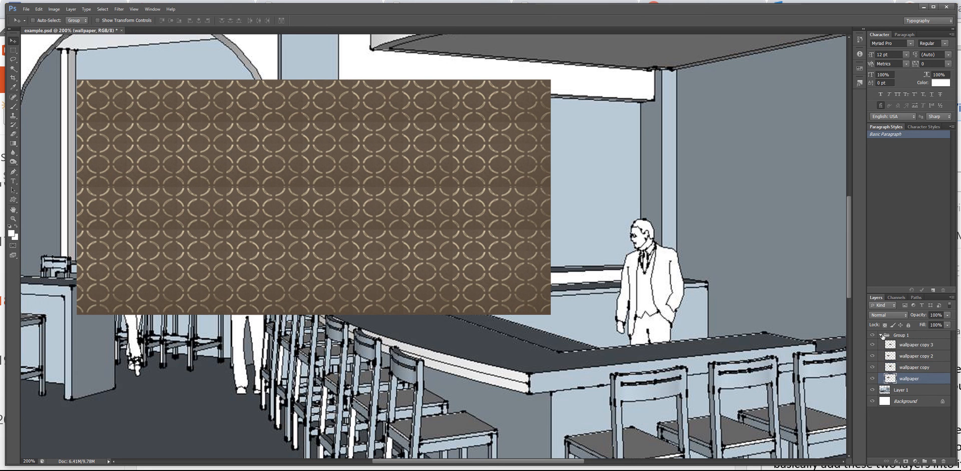
click(882, 336)
Step: Merge the wallpaper group into a single layer and toggle its visibility to compare against the rendering
right_click(906, 338)
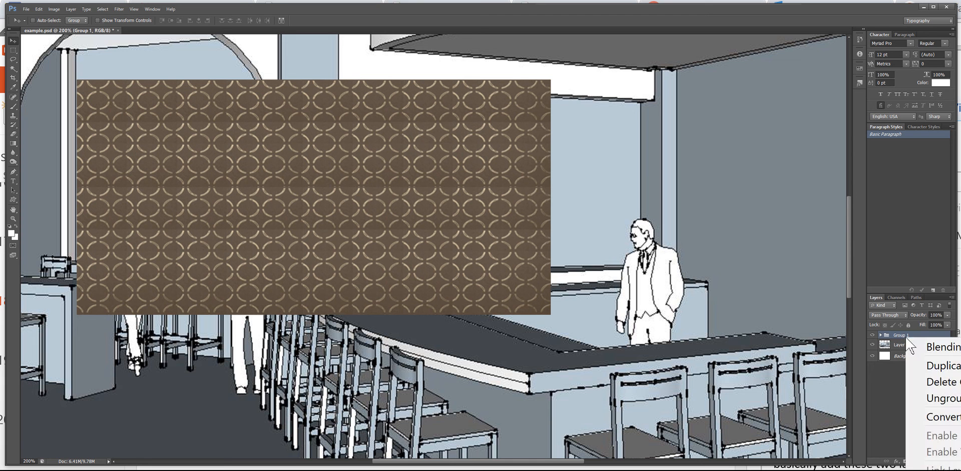
click(932, 470)
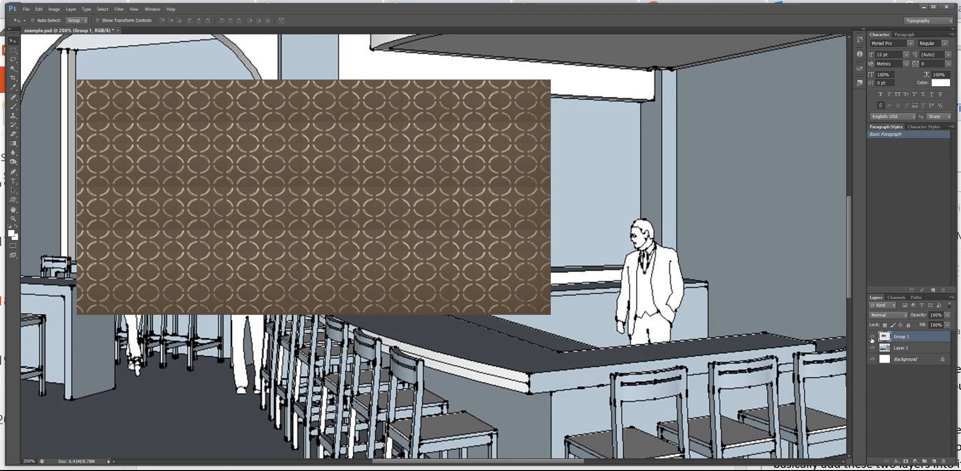
click(872, 337)
click(872, 337)
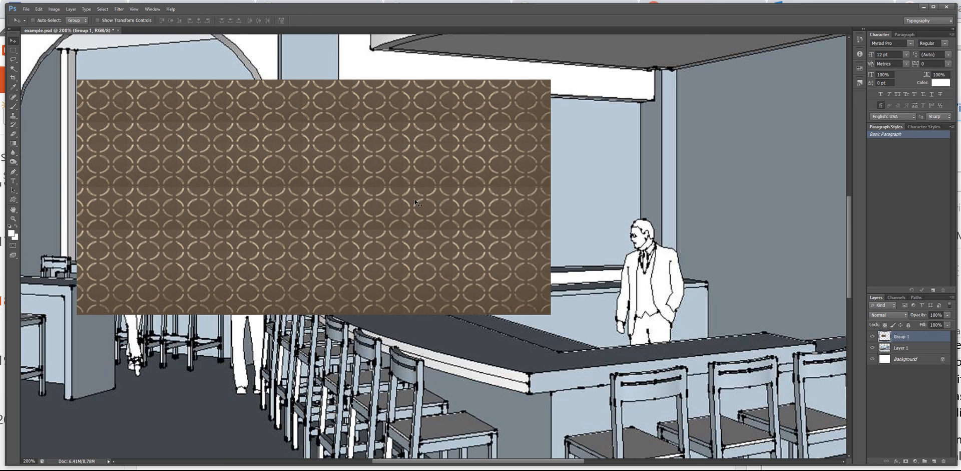
Step: Lower the merged wallpaper's opacity to 44% and move it up to align with the back wall's upper-left corner
click(948, 314)
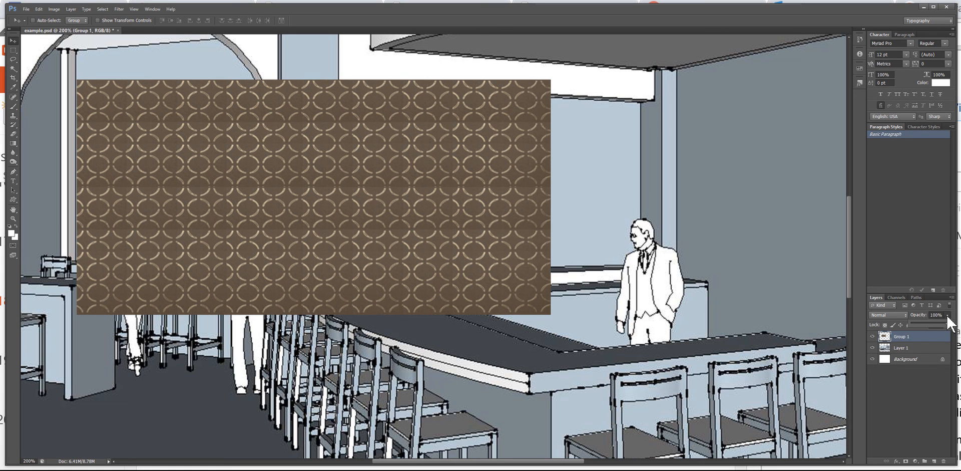
click(948, 328)
drag(948, 324, 925, 324)
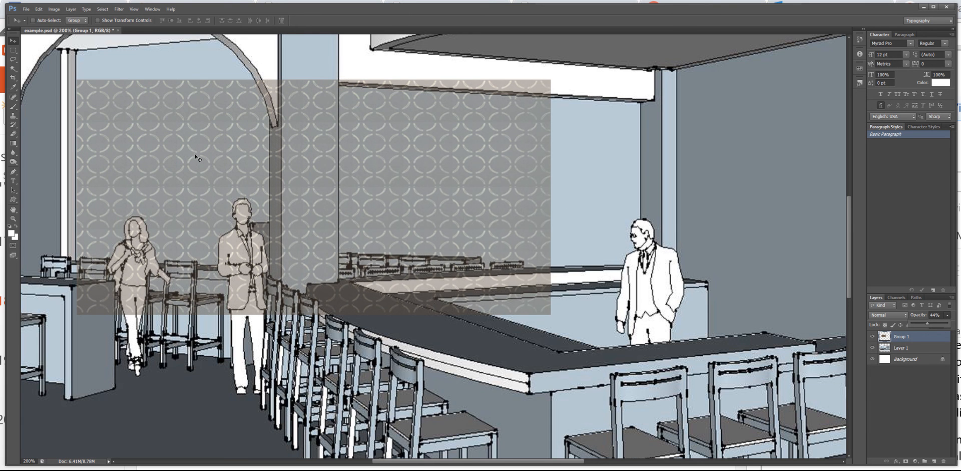
drag(181, 156, 179, 130)
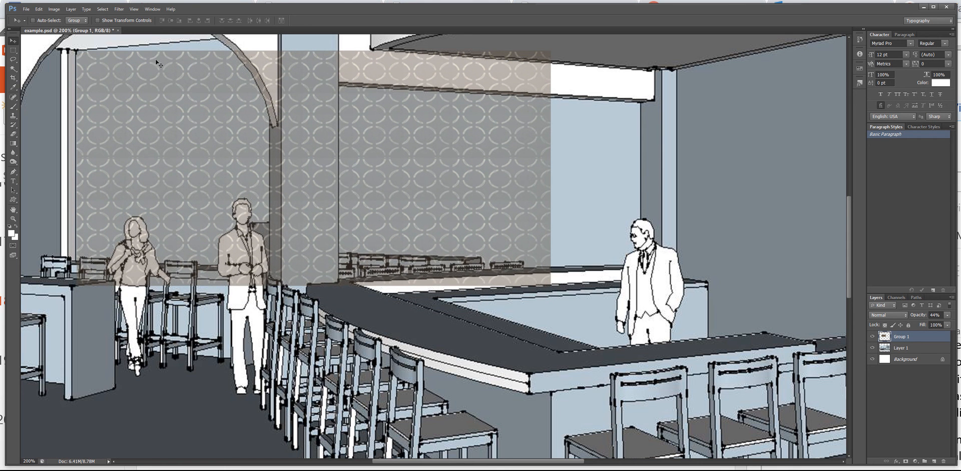
Step: Skew the wallpaper by pulling both lower corners down and the upper-right corner up to match the back wall's perspective
click(39, 9)
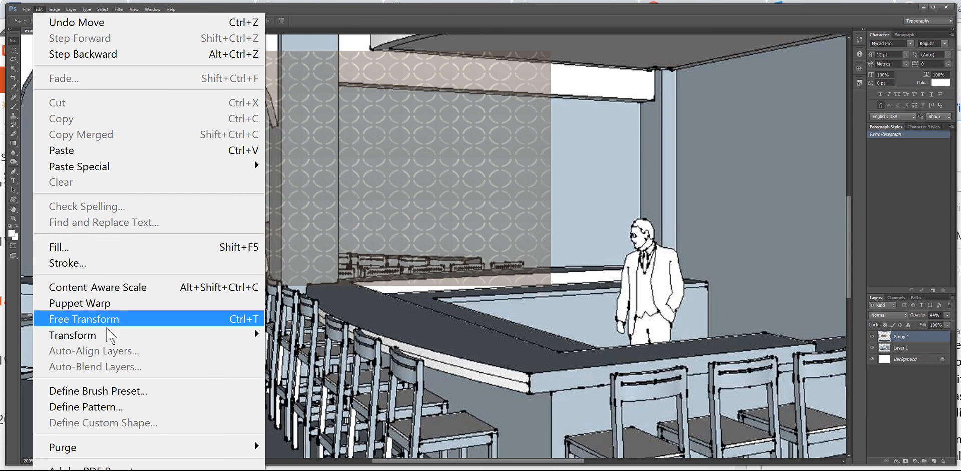
mouse_move(111, 336)
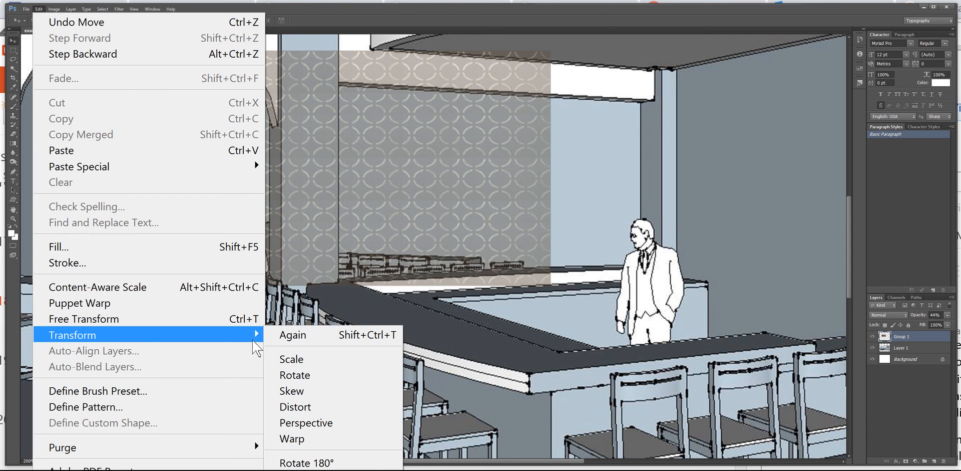
click(299, 396)
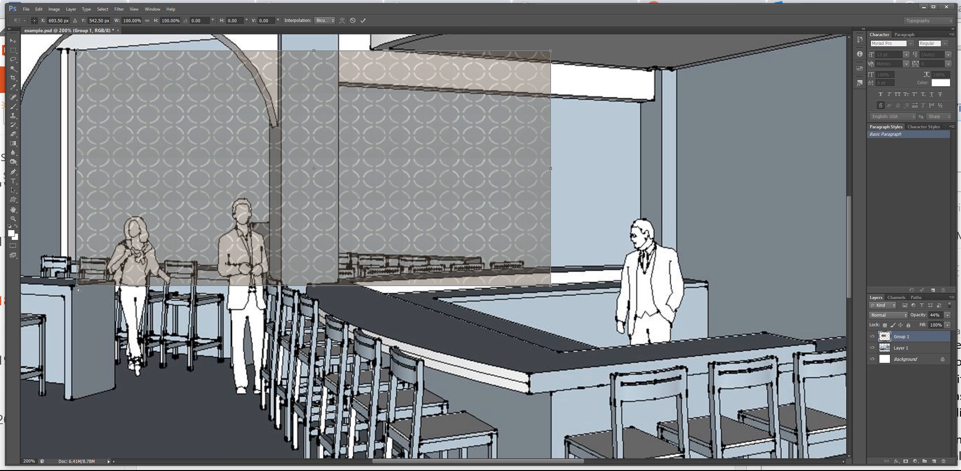
drag(77, 289, 97, 349)
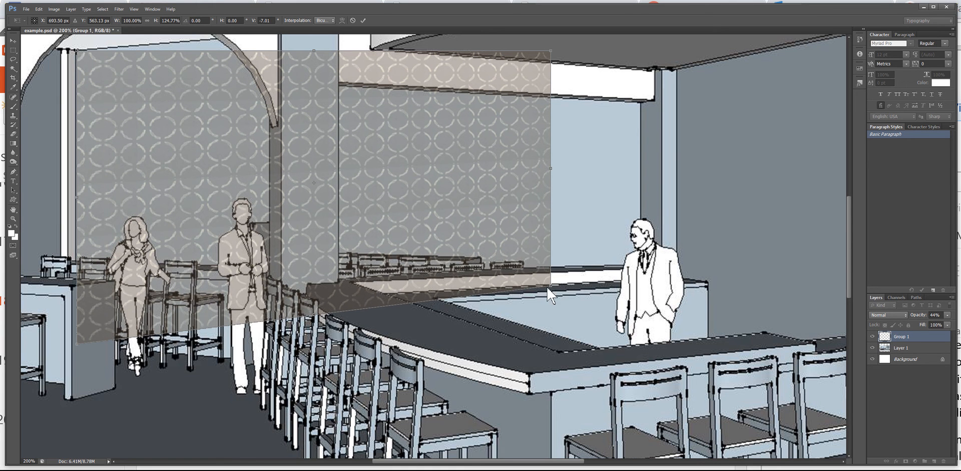
drag(551, 288, 554, 391)
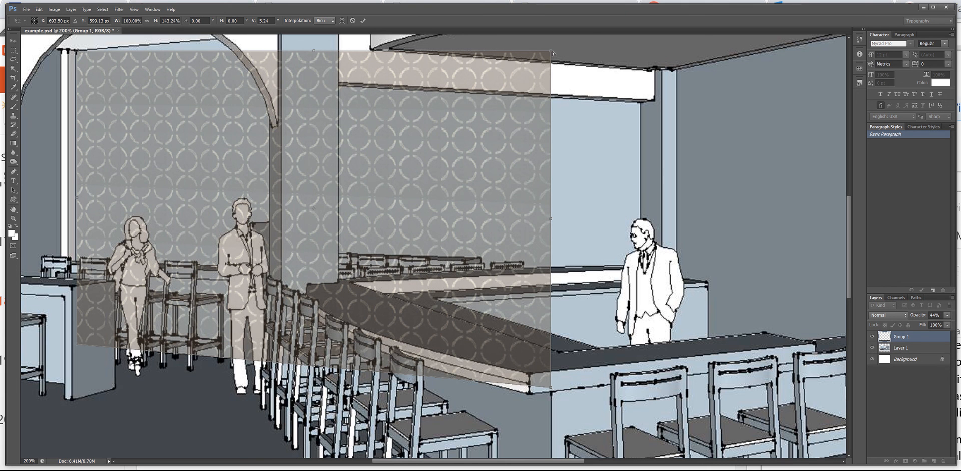
drag(552, 52, 537, 37)
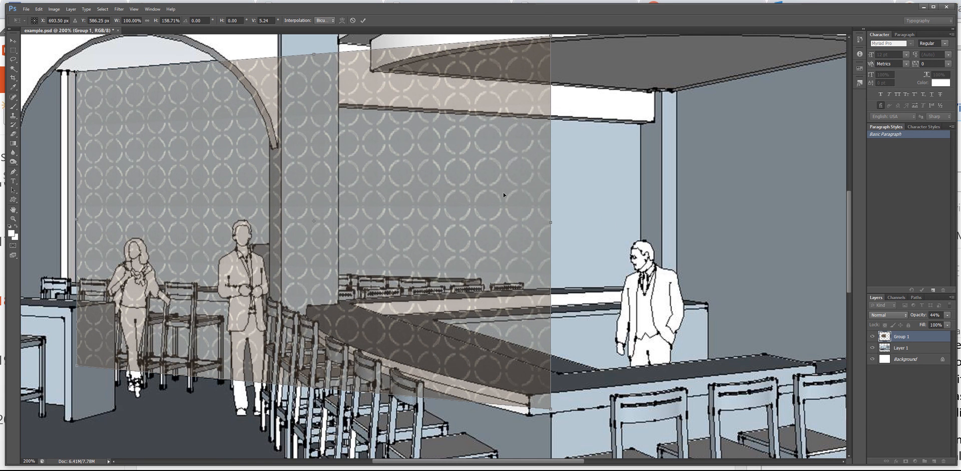
Step: Scale the wallpaper horizontally to 118.70% so it reaches the back wall's right edge, and apply the transformation
click(40, 9)
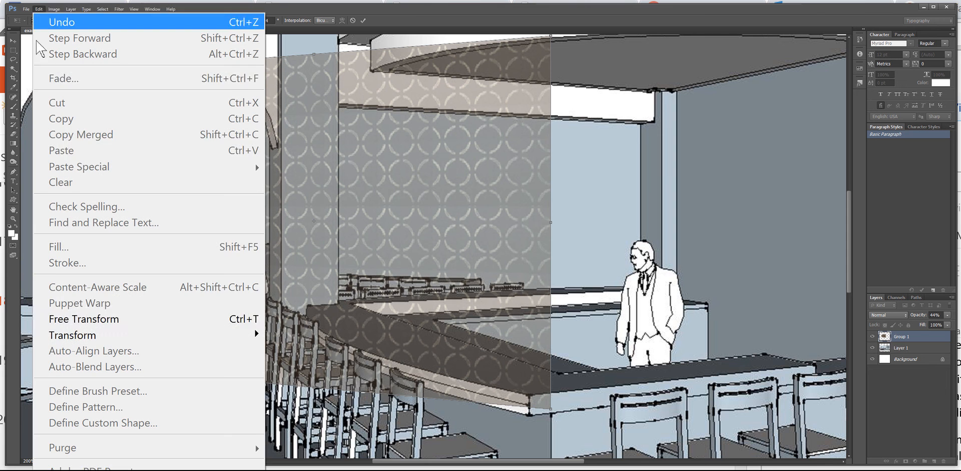
mouse_move(83, 338)
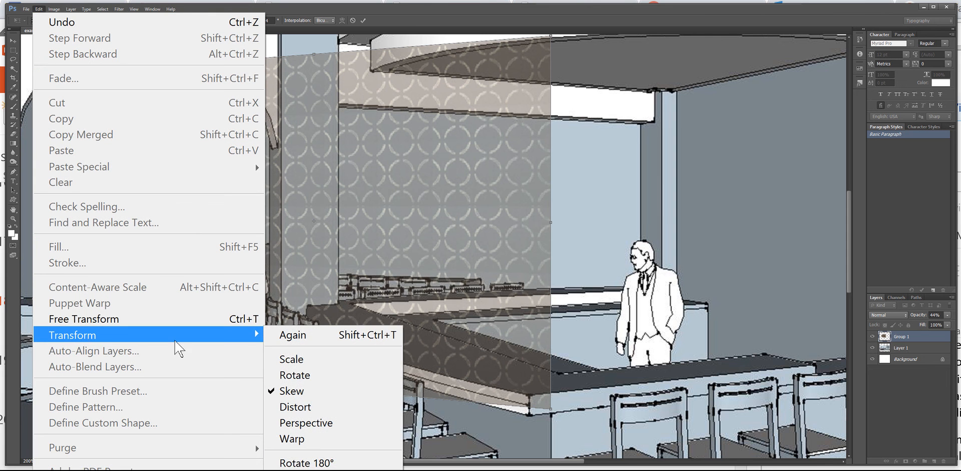
click(293, 359)
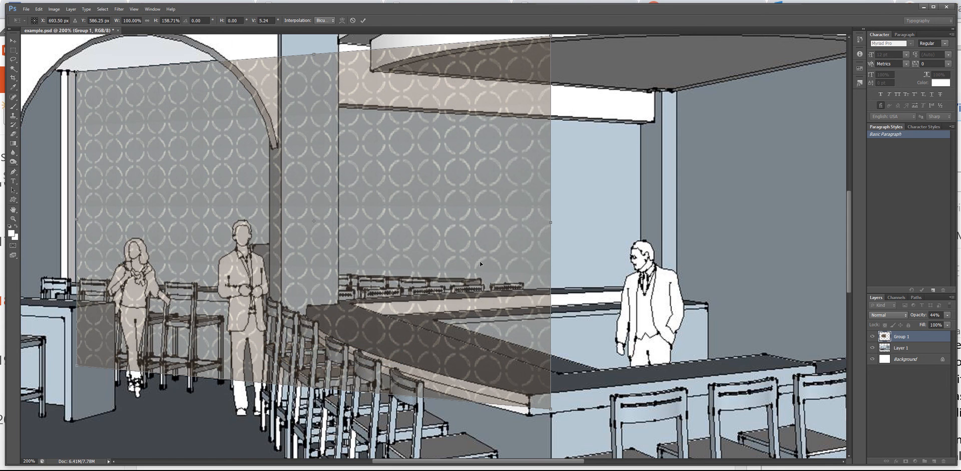
drag(553, 222, 641, 225)
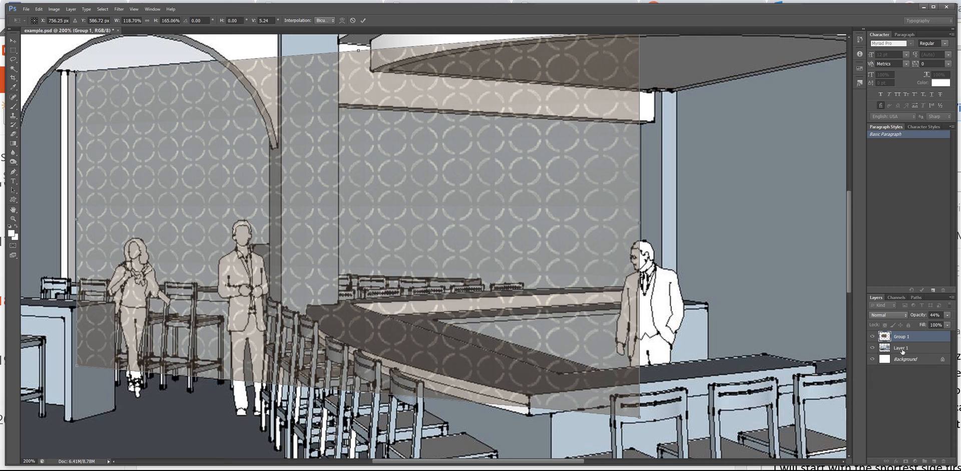
click(13, 40)
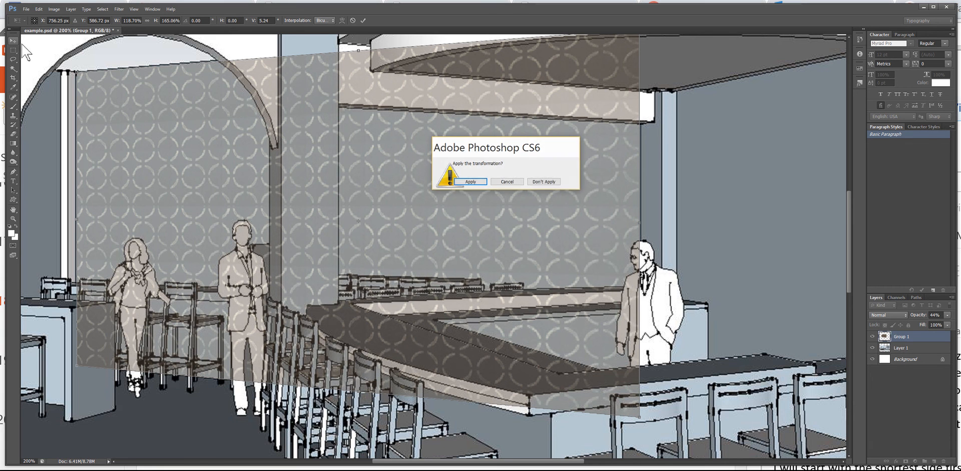
click(469, 182)
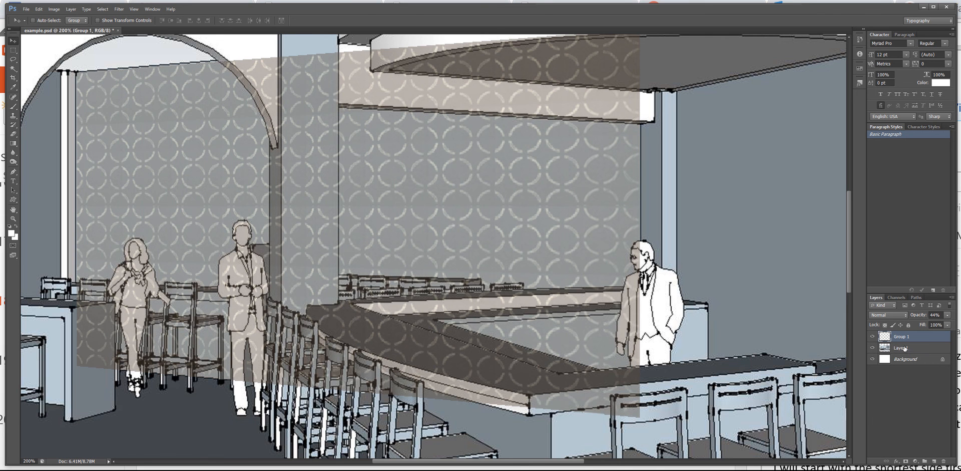
Step: Select the back wall surface on Layer 1 with the Magic Wand at tolerance 32, and invert the selection
click(905, 350)
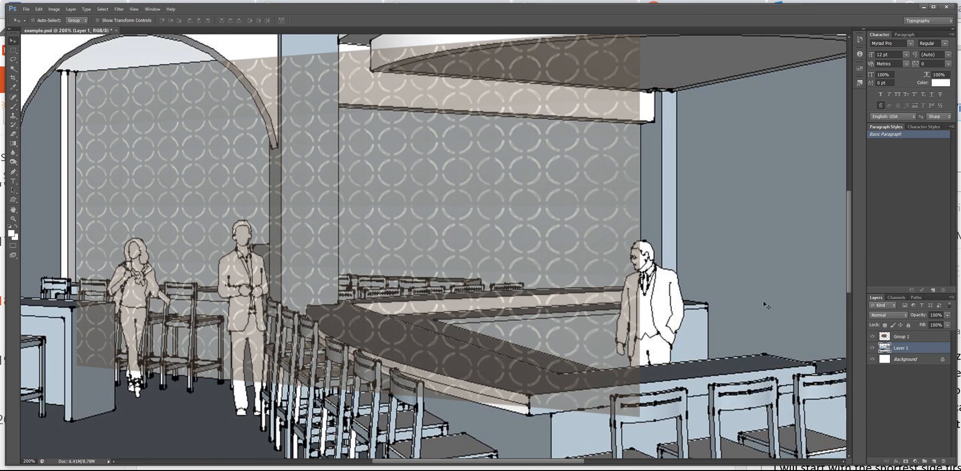
alt+click(872, 347)
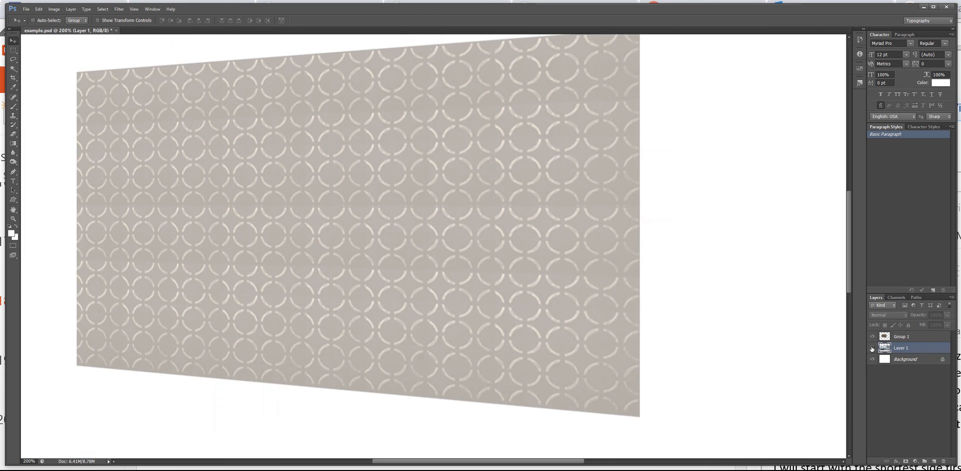
alt+click(872, 347)
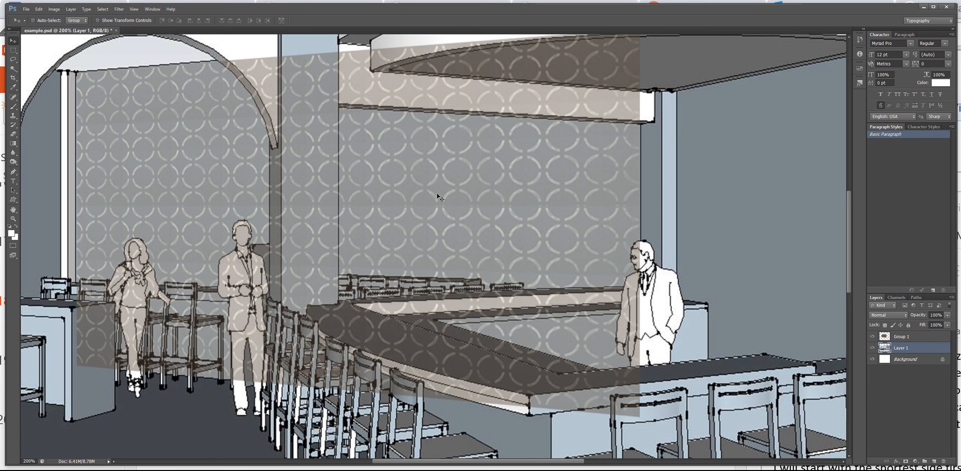
click(13, 68)
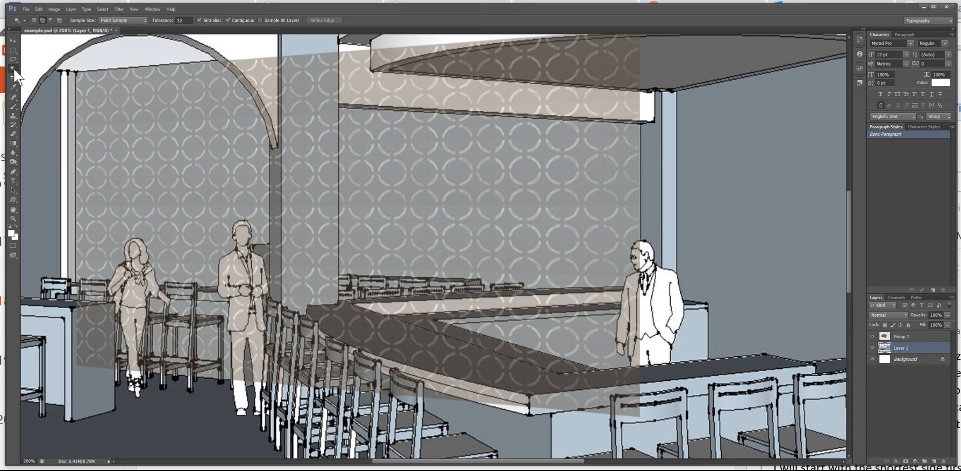
click(180, 162)
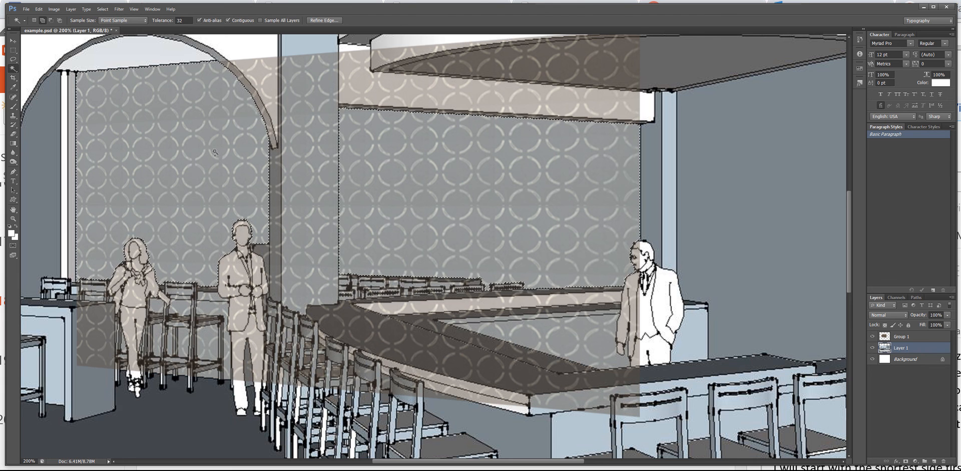
click(102, 9)
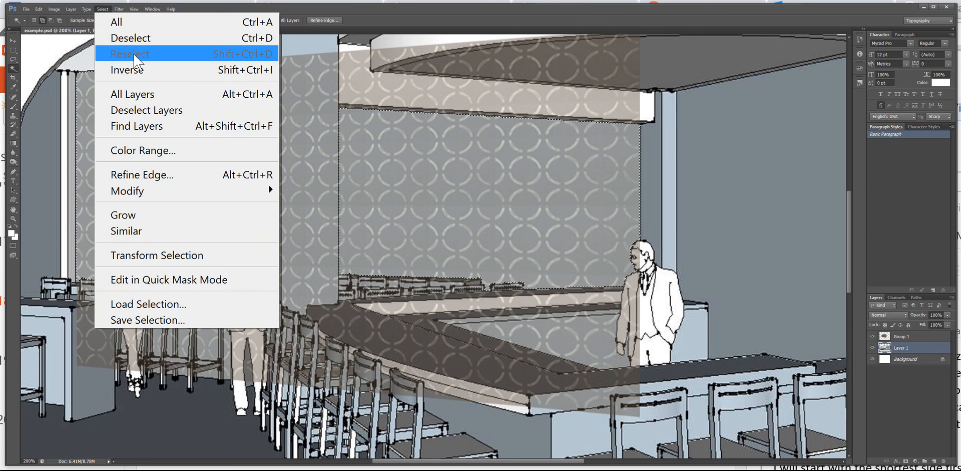
click(136, 71)
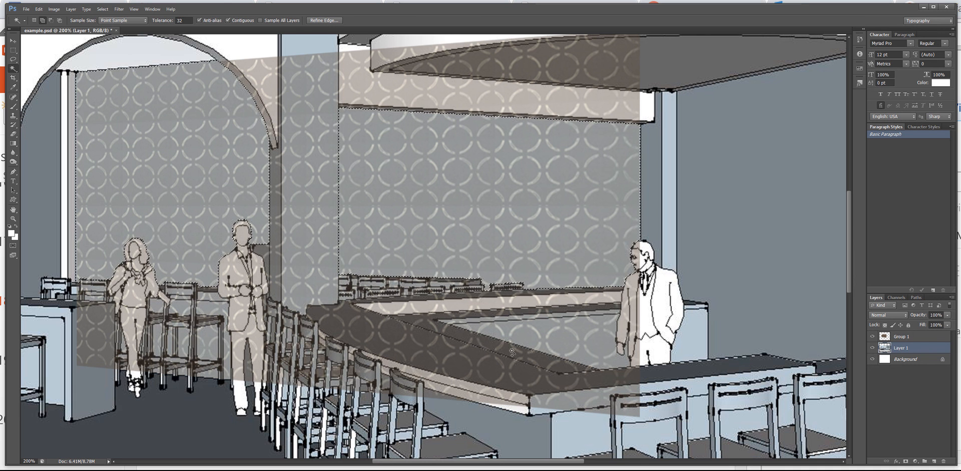
Step: On Group 1, erase the excess wallpaper over the arch, the upper column and the curved ceiling using the Eraser in Block mode
click(903, 337)
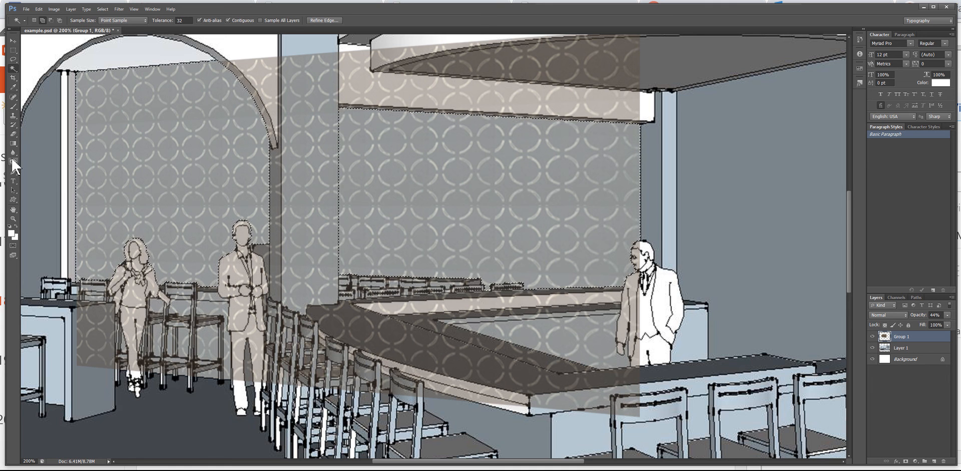
click(14, 219)
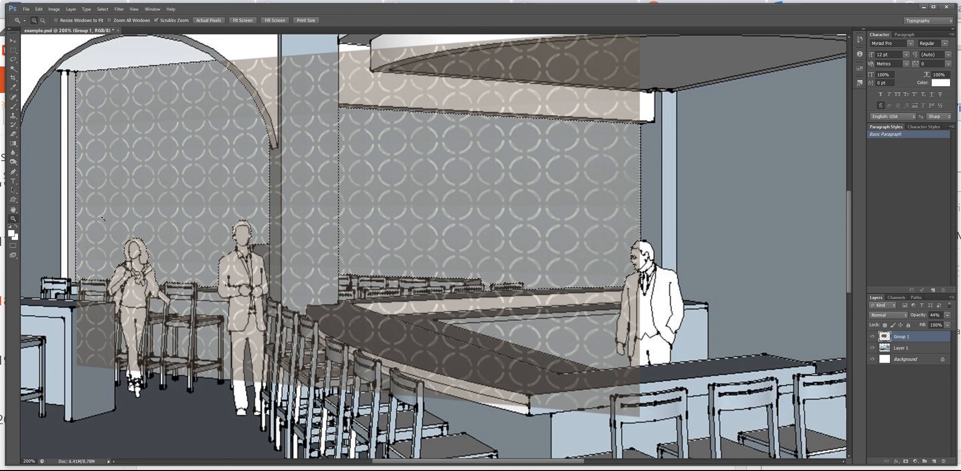
click(42, 20)
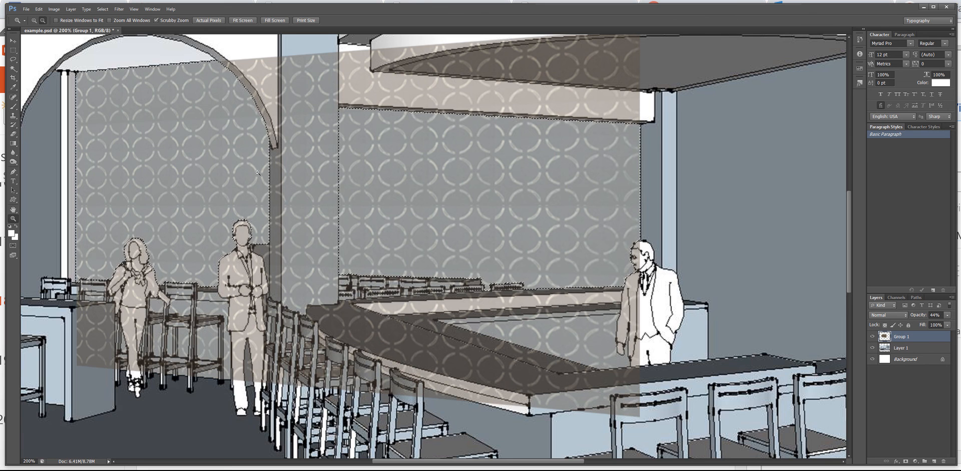
click(362, 220)
click(362, 220)
click(327, 220)
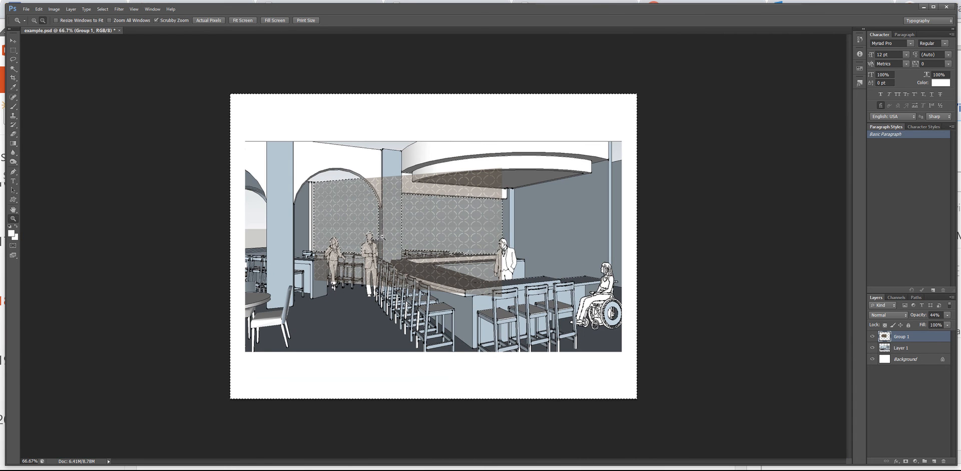
click(397, 236)
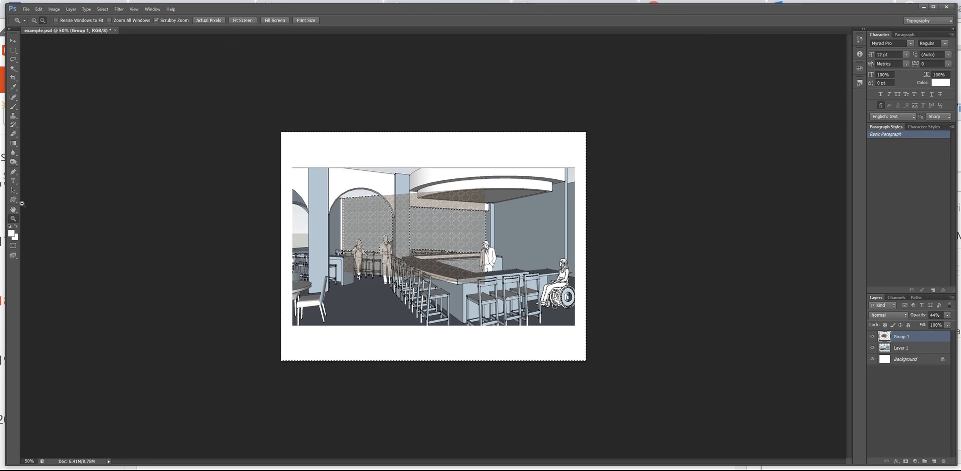
click(14, 135)
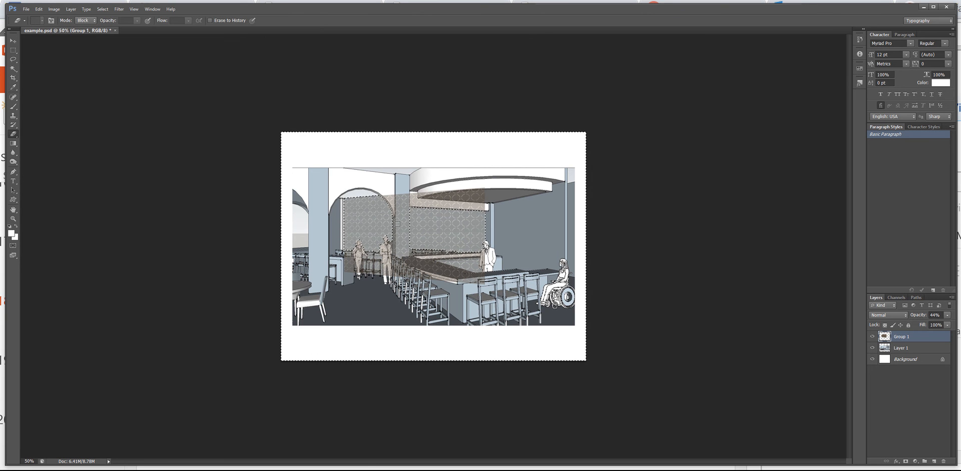
mouse_move(413, 195)
mouse_down()
mouse_move(460, 191)
mouse_move(429, 196)
mouse_move(463, 201)
mouse_move(389, 191)
mouse_move(445, 203)
mouse_move(430, 216)
mouse_move(411, 204)
mouse_up()
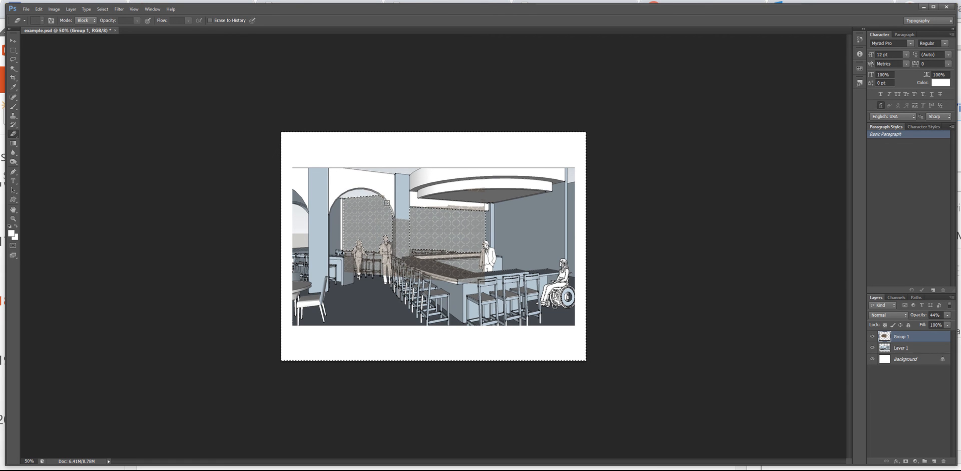
Step: Erase the excess wallpaper covering the two standing figures, lower column, stools and bar counter, plus the remaining strip below the ceiling
mouse_move(386, 203)
mouse_down()
mouse_move(392, 236)
mouse_move(369, 246)
mouse_move(384, 256)
mouse_up()
mouse_move(371, 228)
mouse_down()
mouse_move(390, 235)
mouse_move(413, 219)
mouse_move(428, 260)
mouse_move(383, 251)
mouse_up()
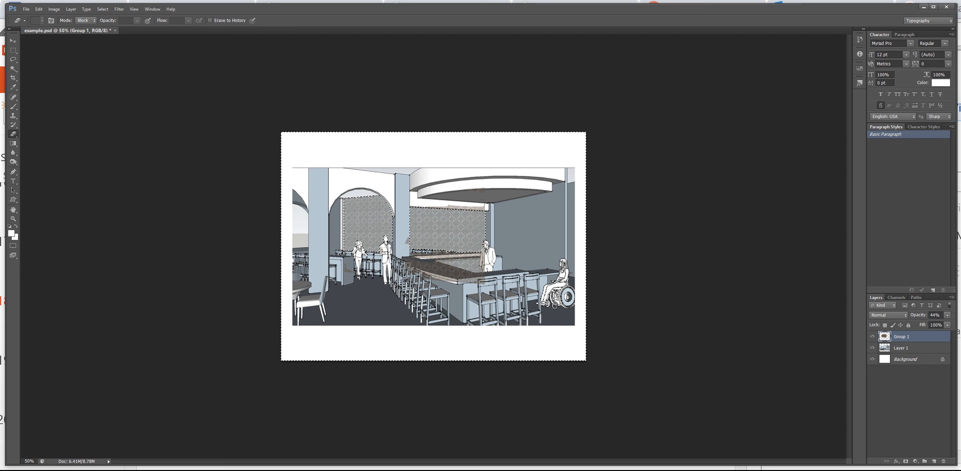
drag(351, 271, 343, 265)
mouse_move(433, 265)
mouse_down()
mouse_move(495, 264)
mouse_move(442, 255)
mouse_up()
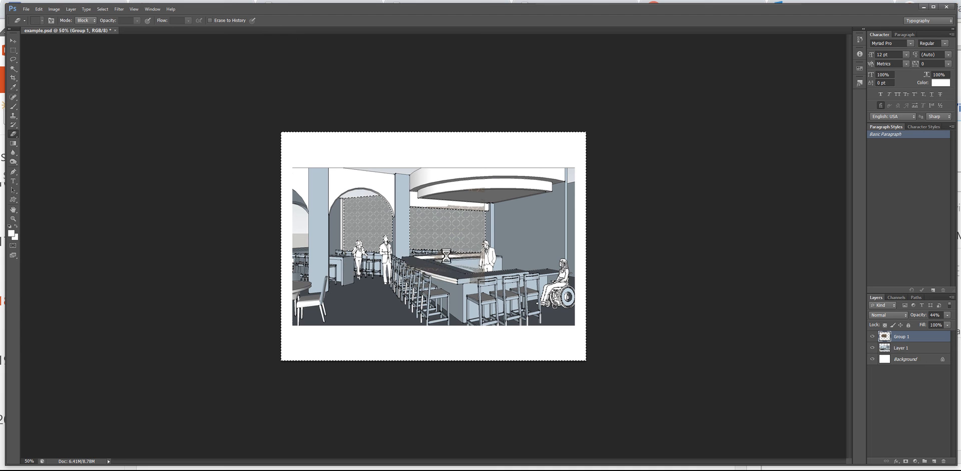
mouse_move(436, 198)
mouse_down()
mouse_move(432, 206)
mouse_move(469, 202)
mouse_move(453, 179)
mouse_move(497, 192)
mouse_up()
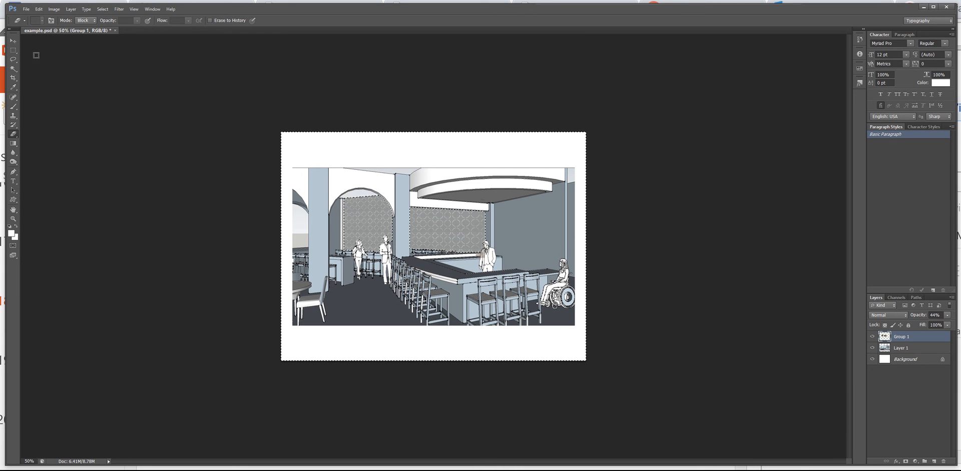
Step: Raise the opacity of the Group 1 wallpaper layer to 100%
click(13, 40)
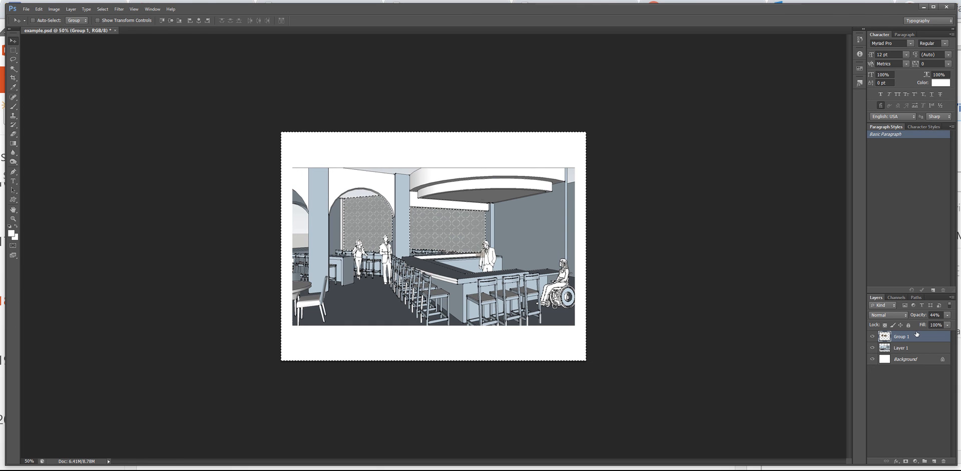
click(946, 314)
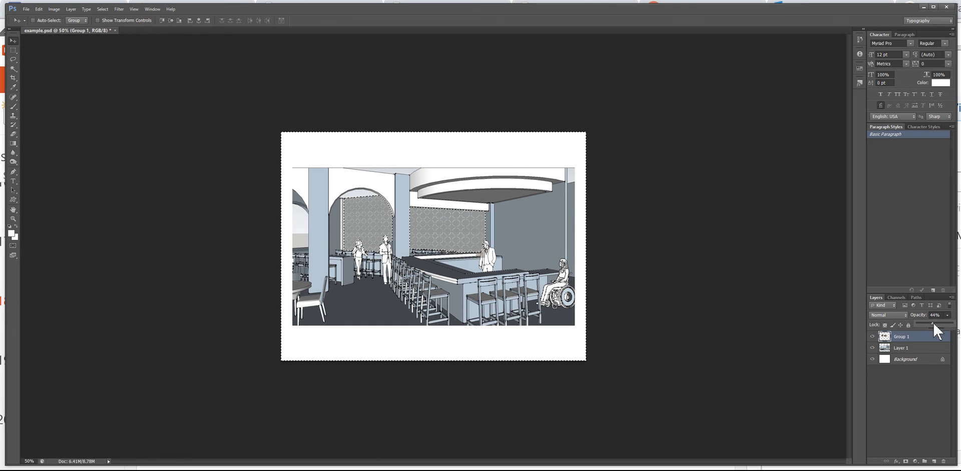
drag(934, 324, 958, 323)
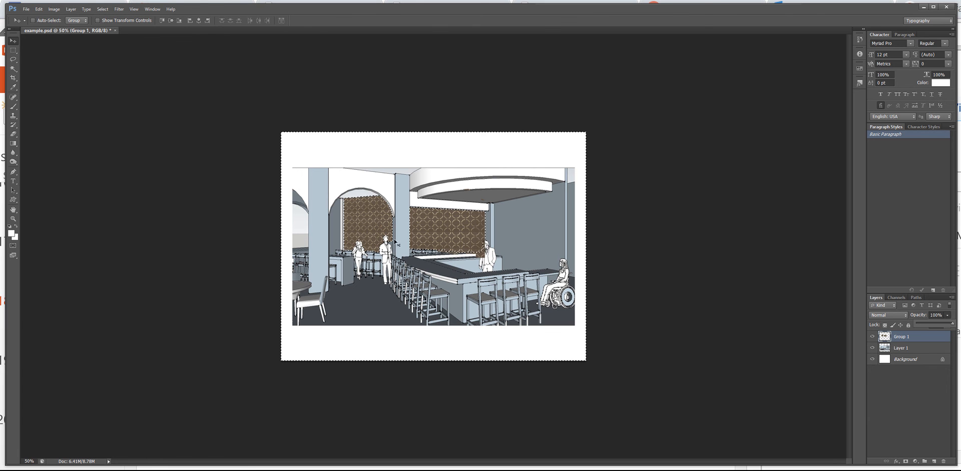
Step: Erase the leftover wallpaper on the man standing behind the bar
click(13, 134)
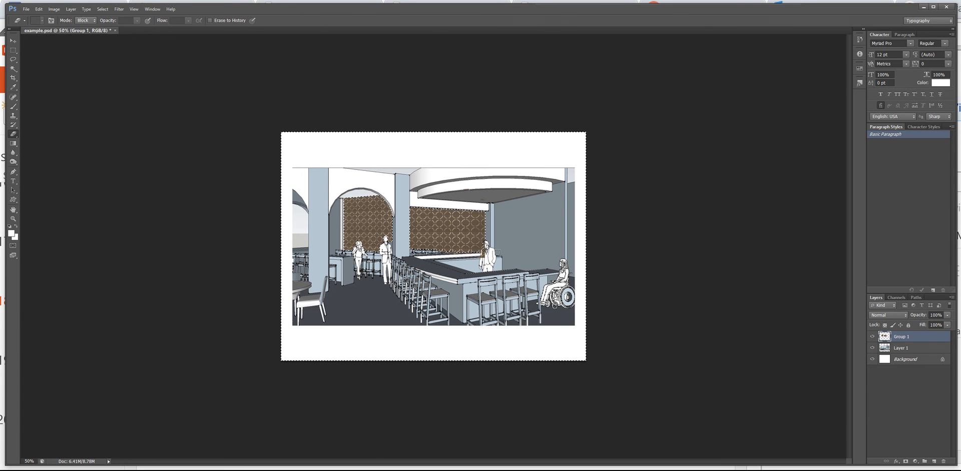